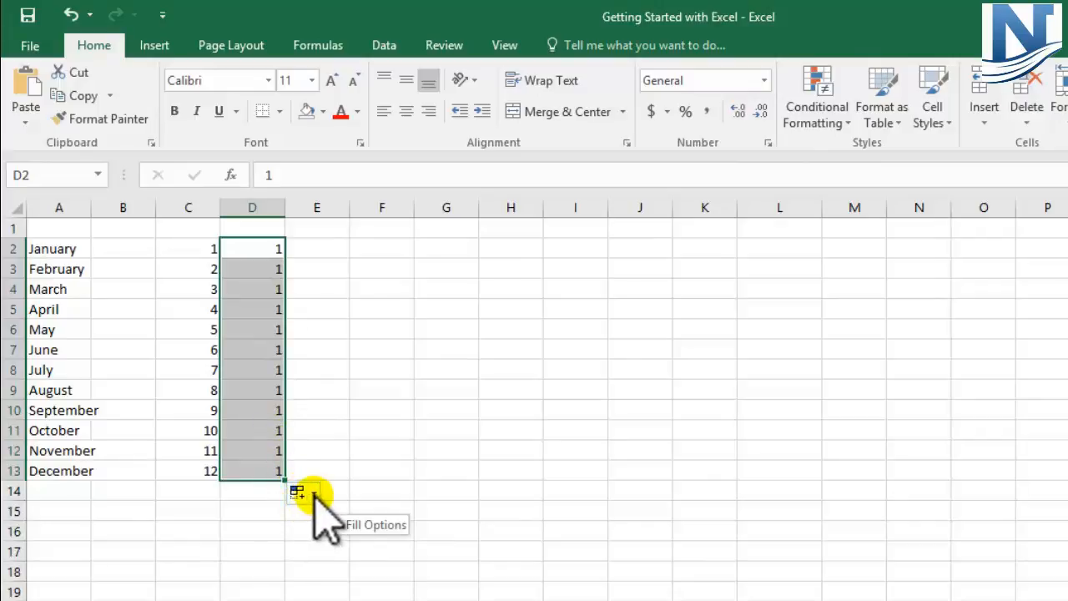
Change the autofilled range D2:D13 from copied cells to Fill Series and select the filled numbers
{"action": "left_click", "coordinate": [310, 493]}
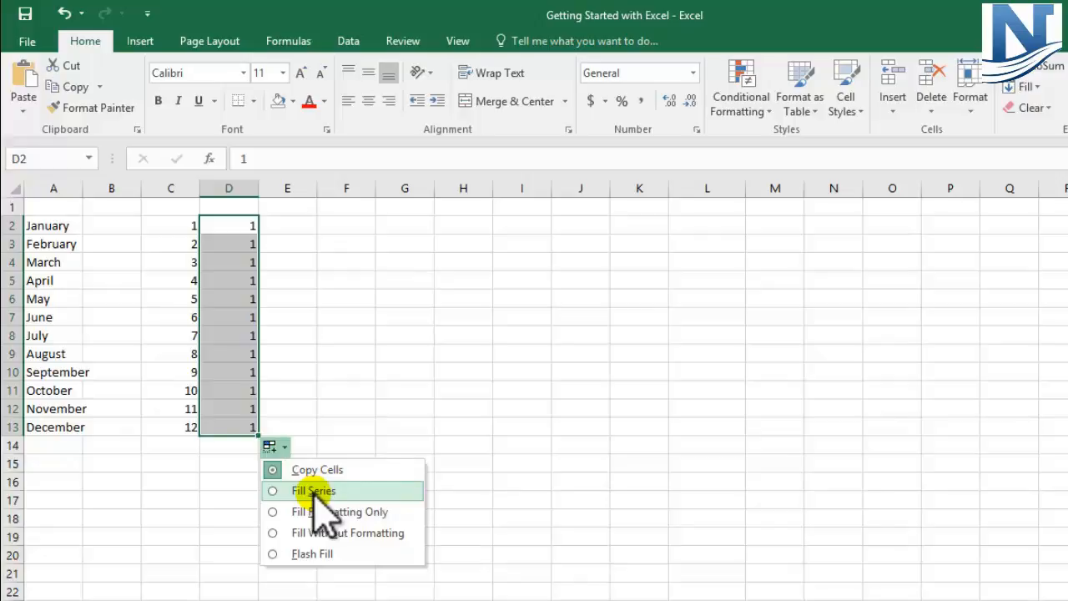
{"action": "left_click", "coordinate": [316, 492]}
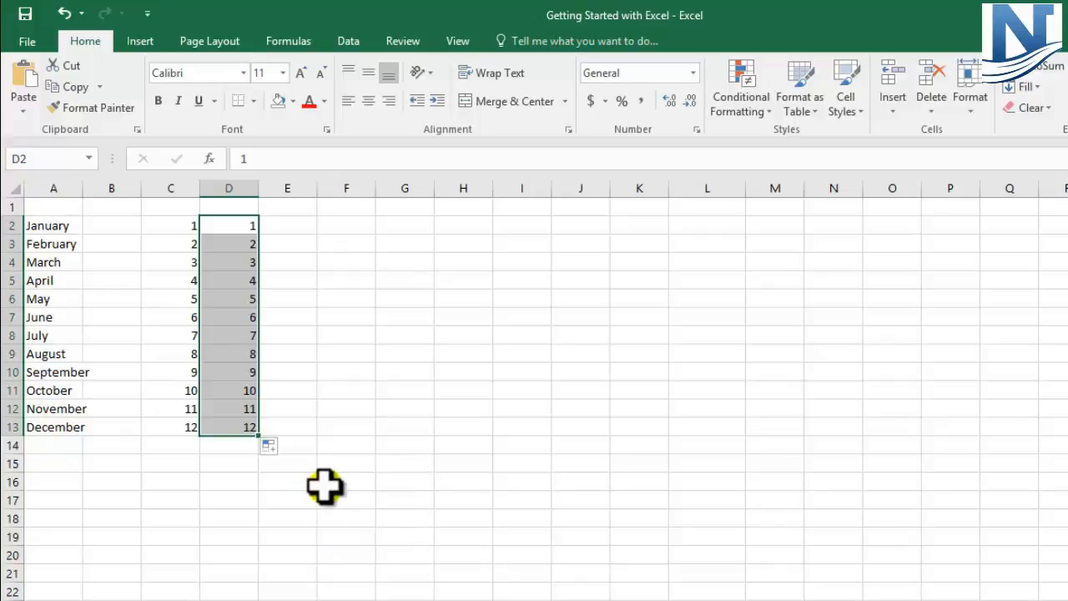
{"action": "left_click", "coordinate": [342, 481]}
{"action": "left_click_drag", "start_coordinate": [249, 221], "coordinate": [250, 430]}
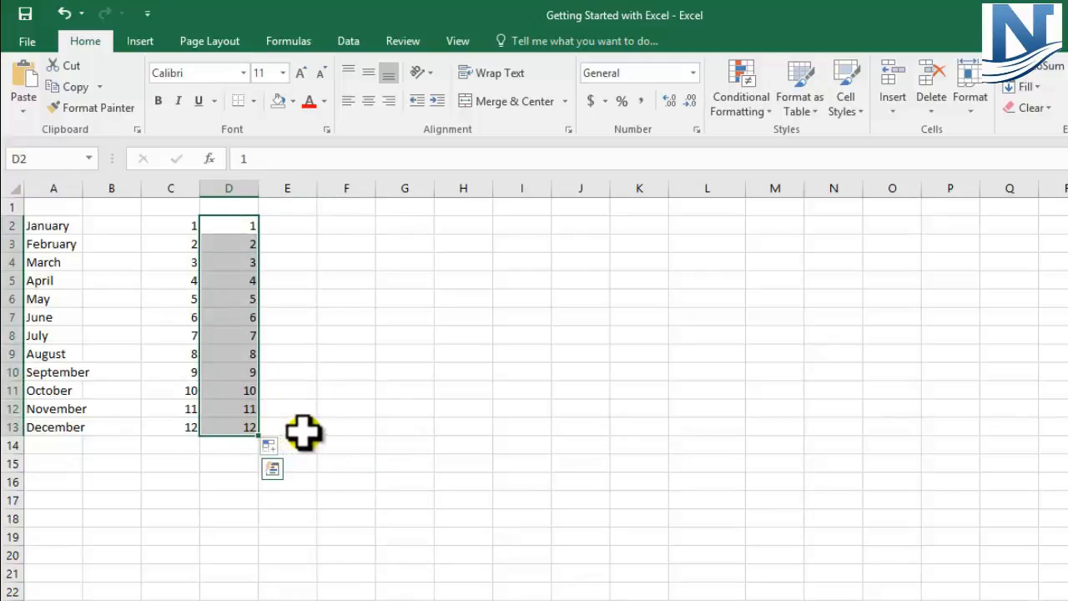
Enter 2 in E2 and 4 in E3, and autofill the pattern down to E13
{"action": "left_click", "coordinate": [272, 225]}
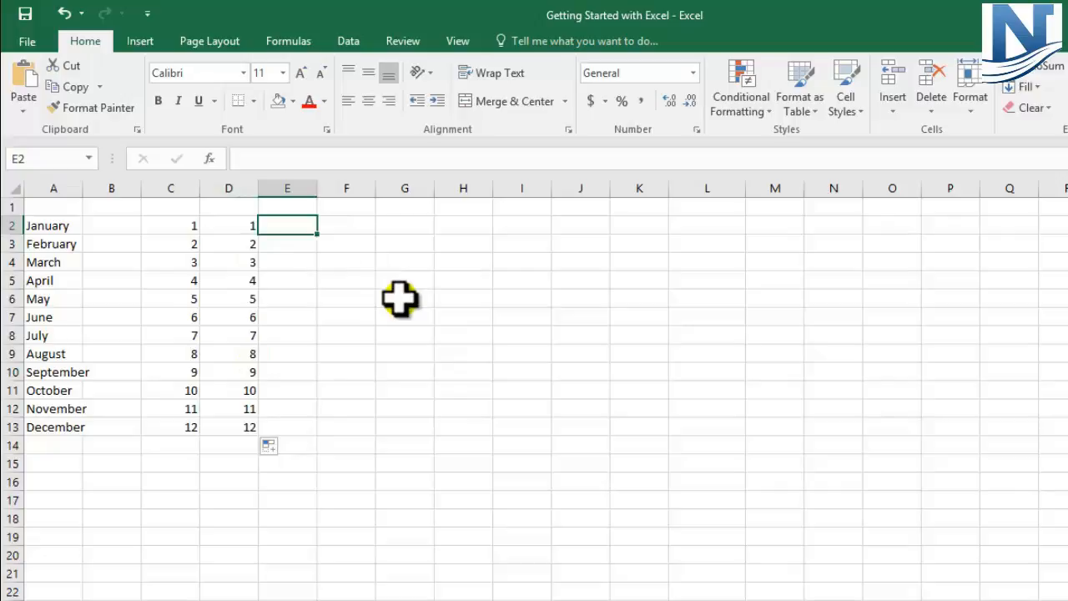
{"action": "type", "text": "2"}
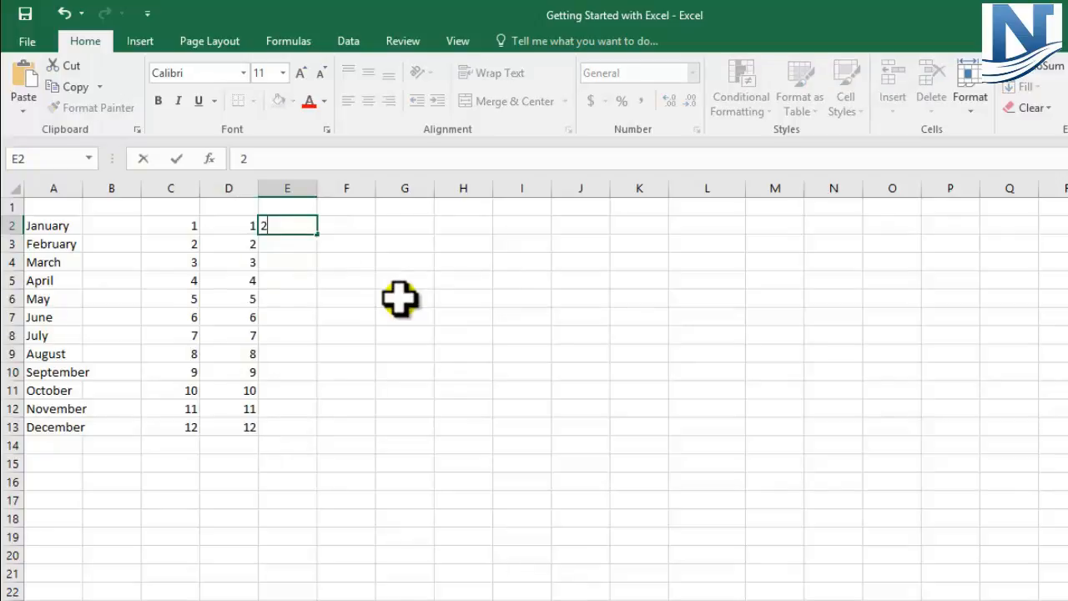
{"action": "key", "text": "Return"}
{"action": "type", "text": "4"}
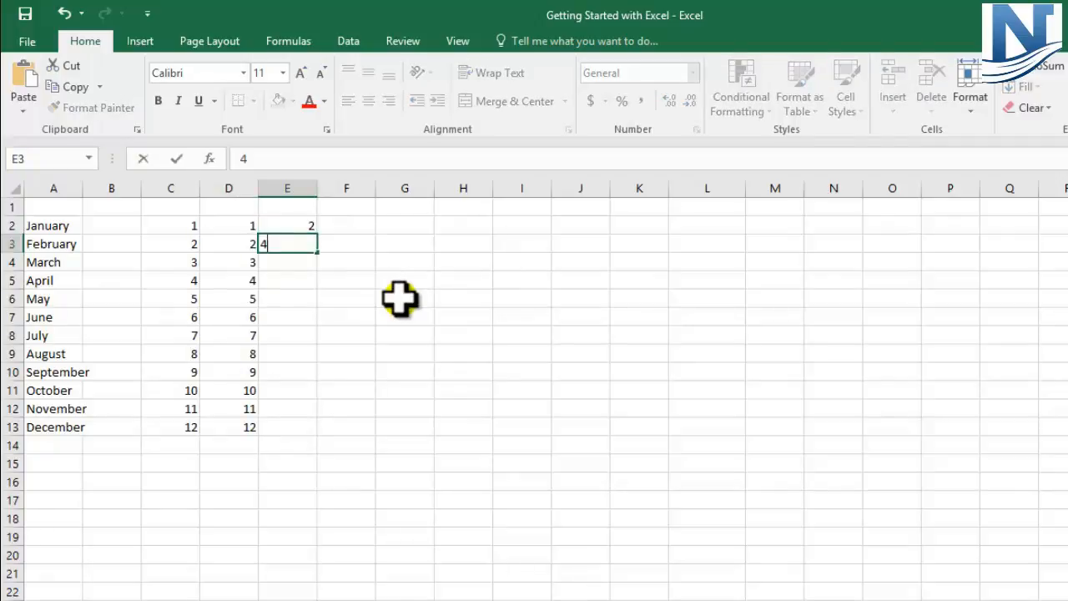
{"action": "key", "text": "Return"}
{"action": "left_click_drag", "start_coordinate": [304, 224], "coordinate": [302, 235]}
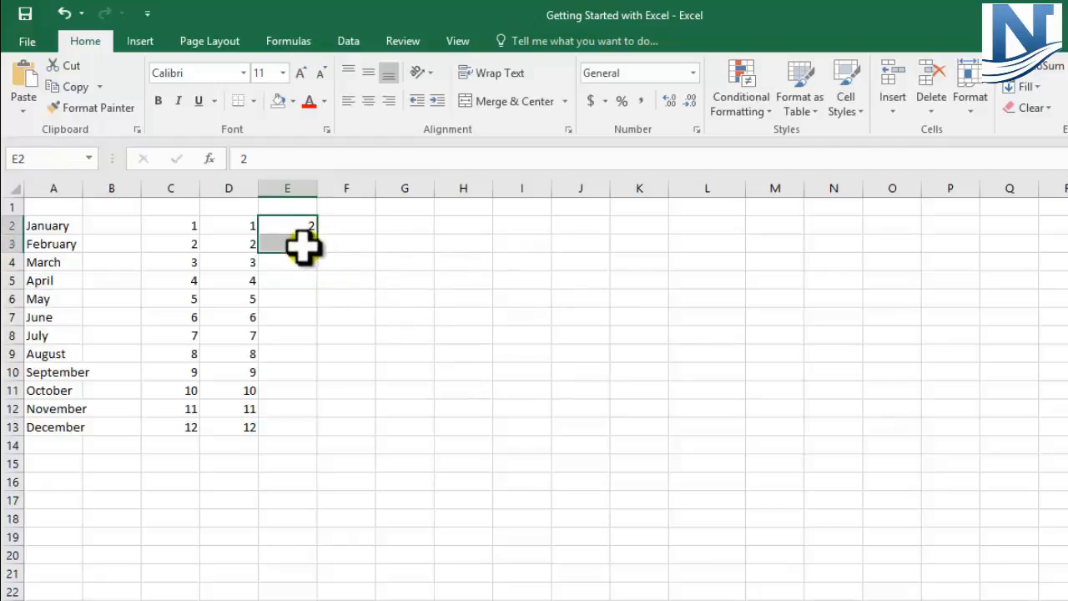
{"action": "left_click_drag", "start_coordinate": [318, 256], "coordinate": [310, 432]}
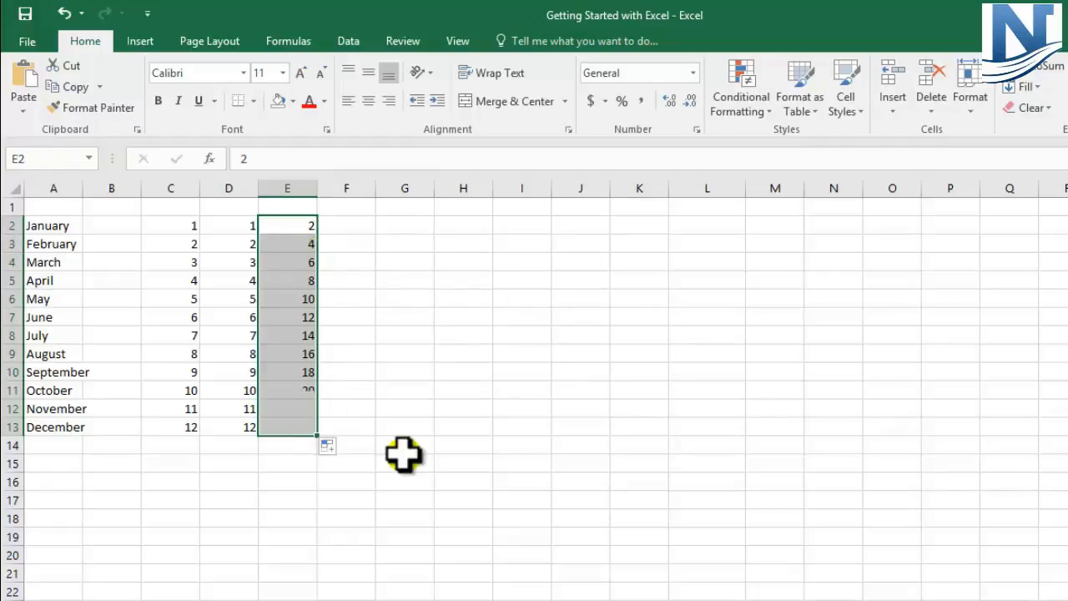
Check the autofilled values in column E cell by cell from E4 to E8, and review the range E2:E13
{"action": "left_click", "coordinate": [308, 262]}
{"action": "left_click", "coordinate": [307, 283]}
{"action": "left_click", "coordinate": [308, 300]}
{"action": "left_click", "coordinate": [309, 318]}
{"action": "left_click", "coordinate": [310, 337]}
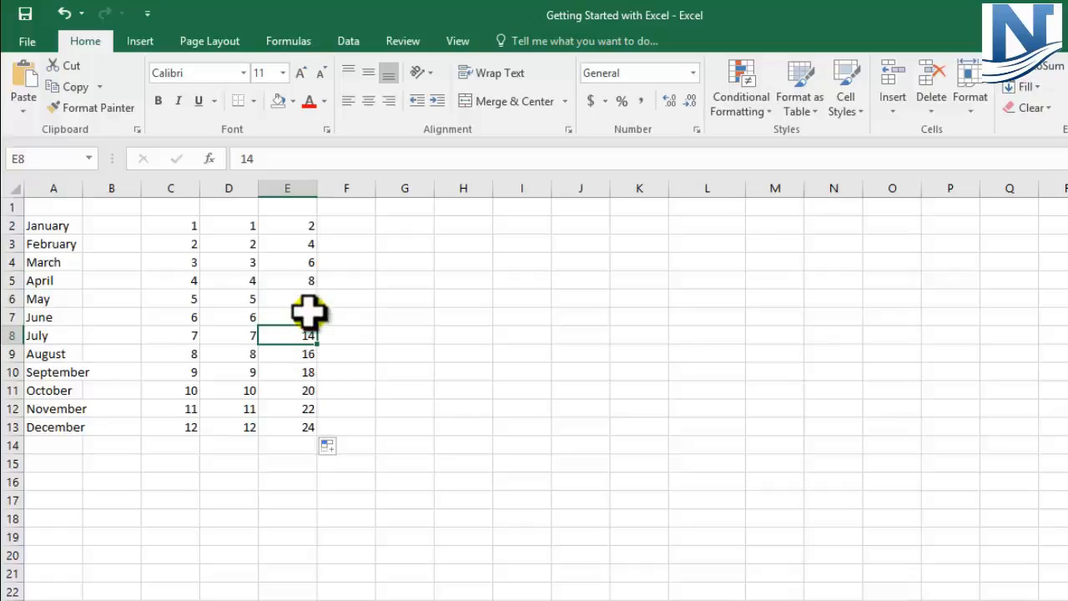
{"action": "left_click_drag", "start_coordinate": [306, 231], "coordinate": [298, 431]}
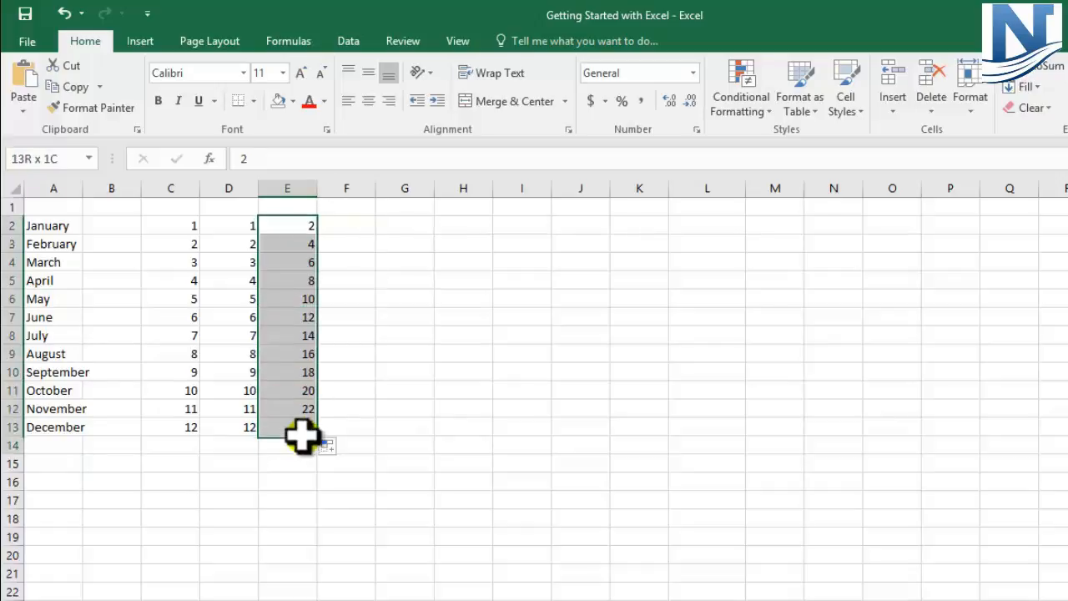
Enter 3 in F2 and 6 in F3, and autofill the pattern down to F13
{"action": "left_click", "coordinate": [345, 223]}
{"action": "left_click", "coordinate": [344, 224]}
{"action": "type", "text": "3"}
{"action": "key", "text": "Return"}
{"action": "type", "text": "6"}
{"action": "key", "text": "Return"}
{"action": "left_click_drag", "start_coordinate": [344, 224], "coordinate": [365, 425]}
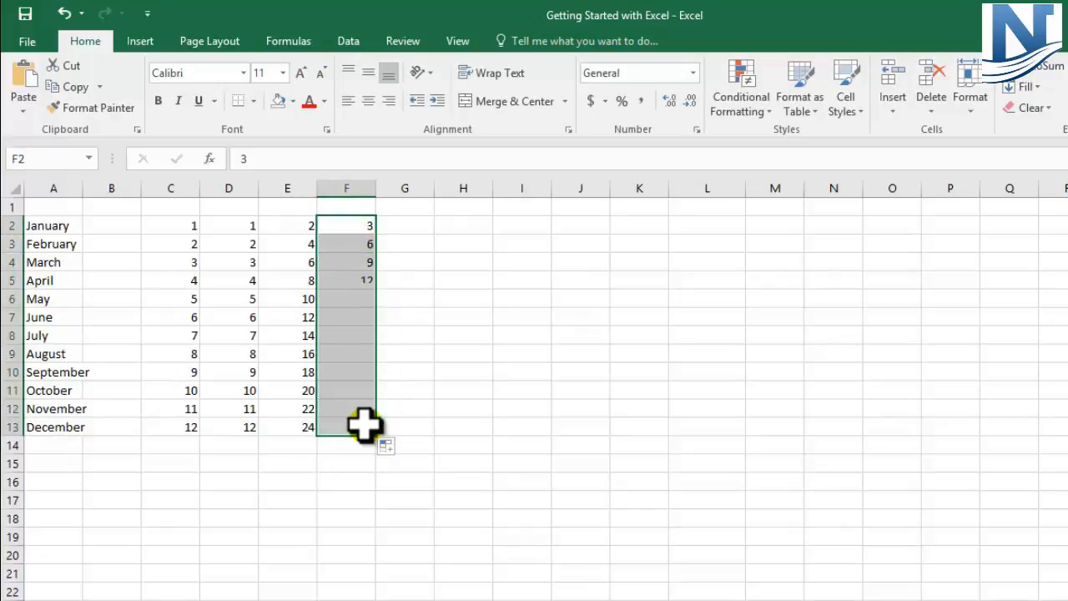
Check the values in column F cell by cell from F2 to F8
{"action": "left_click", "coordinate": [357, 226]}
{"action": "left_click", "coordinate": [358, 245]}
{"action": "left_click", "coordinate": [357, 267]}
{"action": "left_click", "coordinate": [358, 282]}
{"action": "left_click", "coordinate": [360, 299]}
{"action": "left_click", "coordinate": [360, 318]}
{"action": "left_click", "coordinate": [358, 336]}
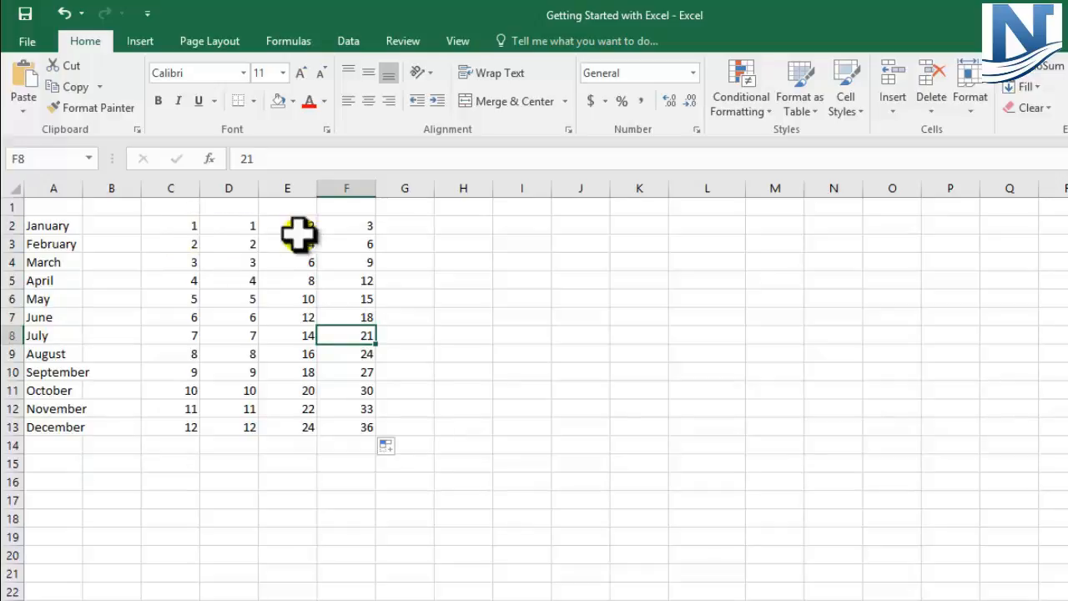
Enter the person's first name in cell I3
{"action": "left_click", "coordinate": [534, 241]}
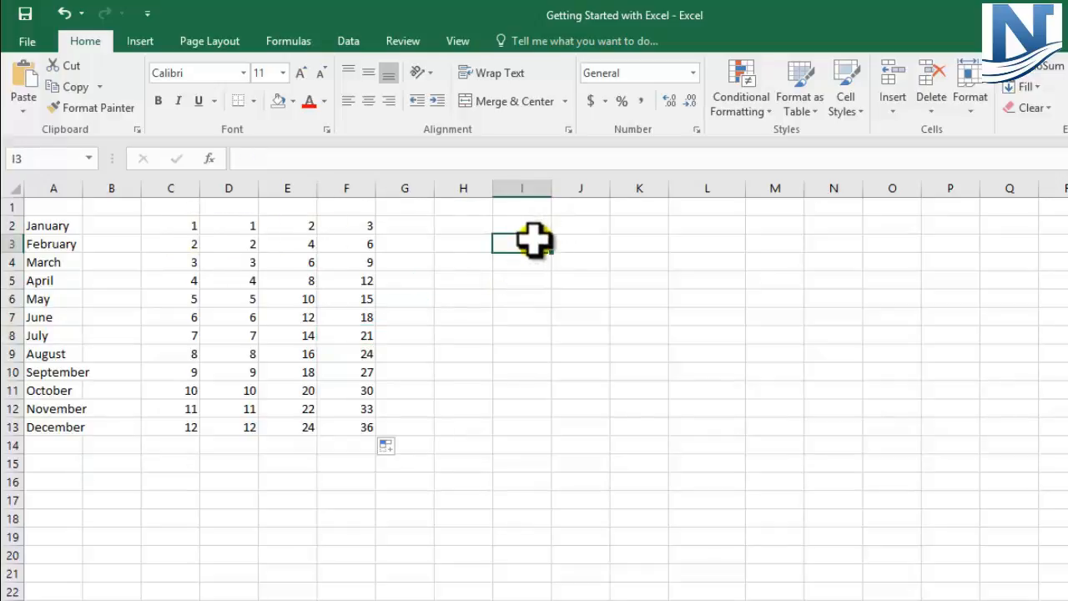
{"action": "double_click", "coordinate": [541, 242]}
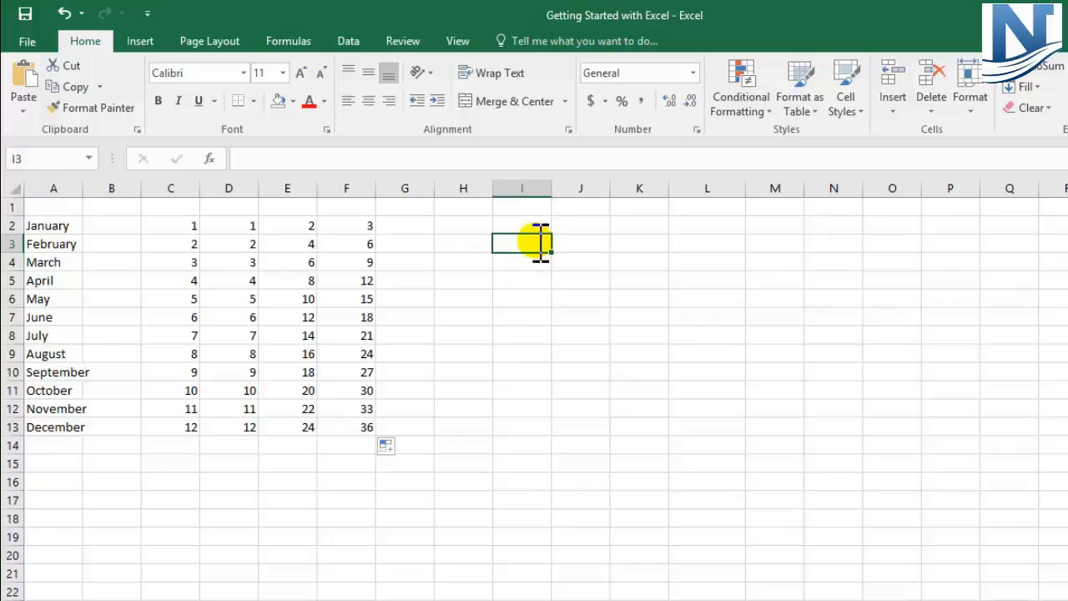
{"action": "type", "text": "Jake"}
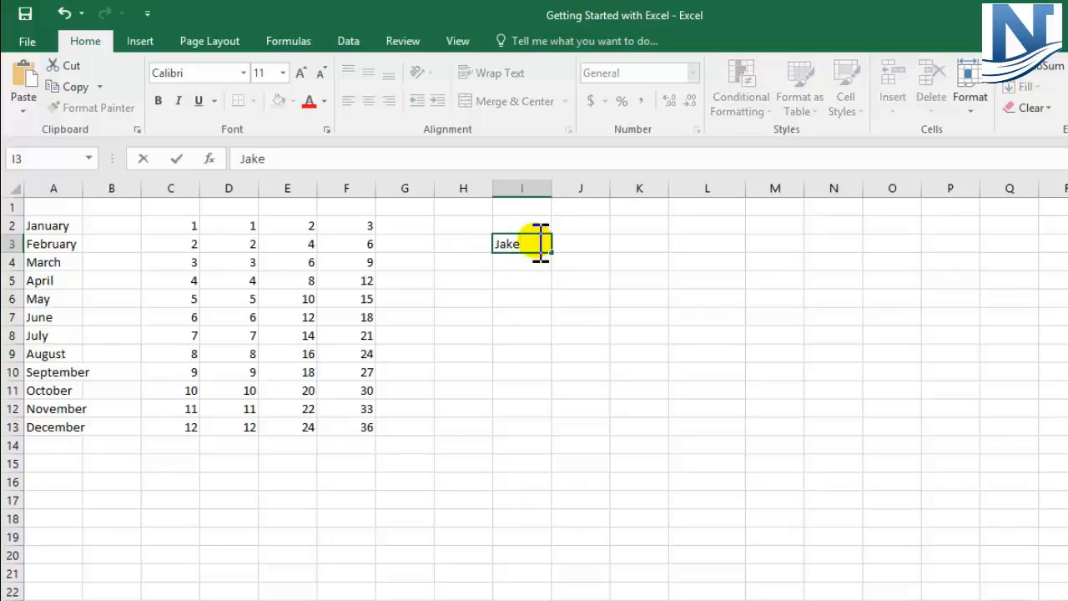
{"action": "left_click", "coordinate": [527, 298]}
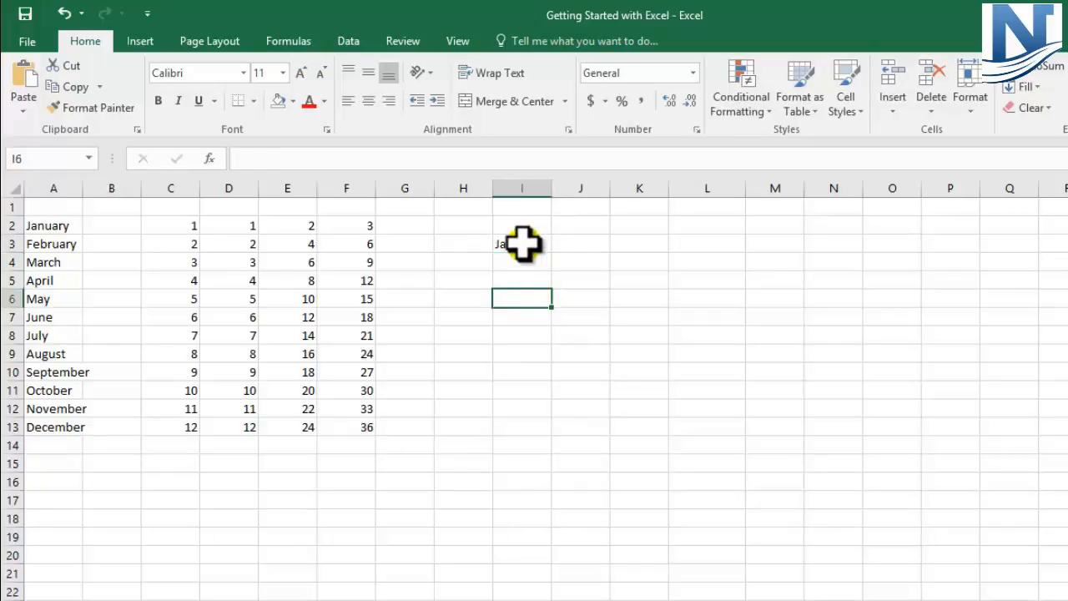
{"action": "left_click", "coordinate": [523, 244]}
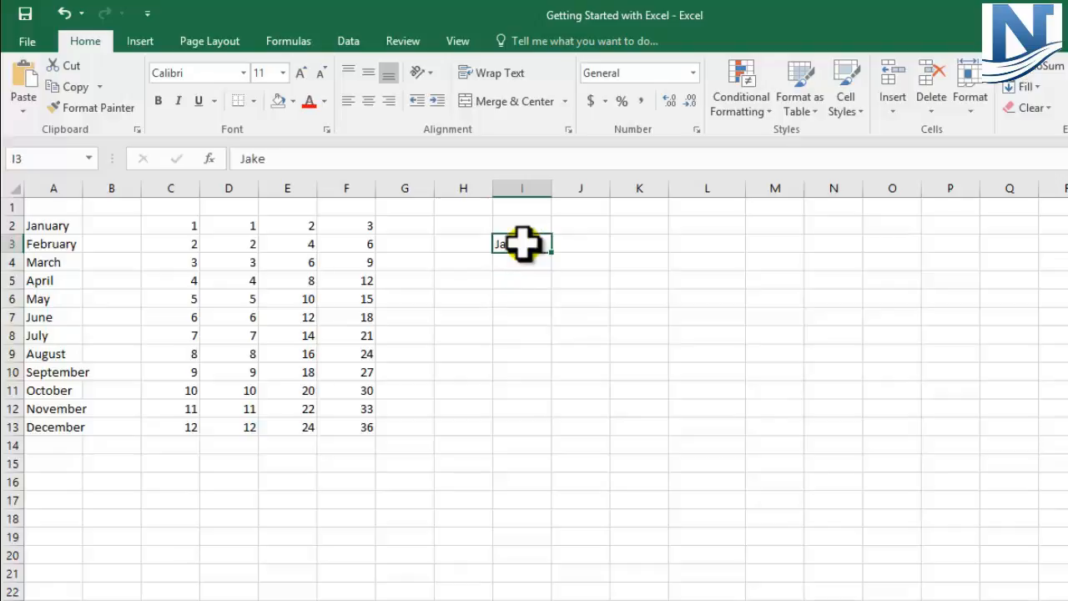
Enter the same first name in cell I4 using AutoComplete, and clear that cell again
{"action": "left_click", "coordinate": [521, 260]}
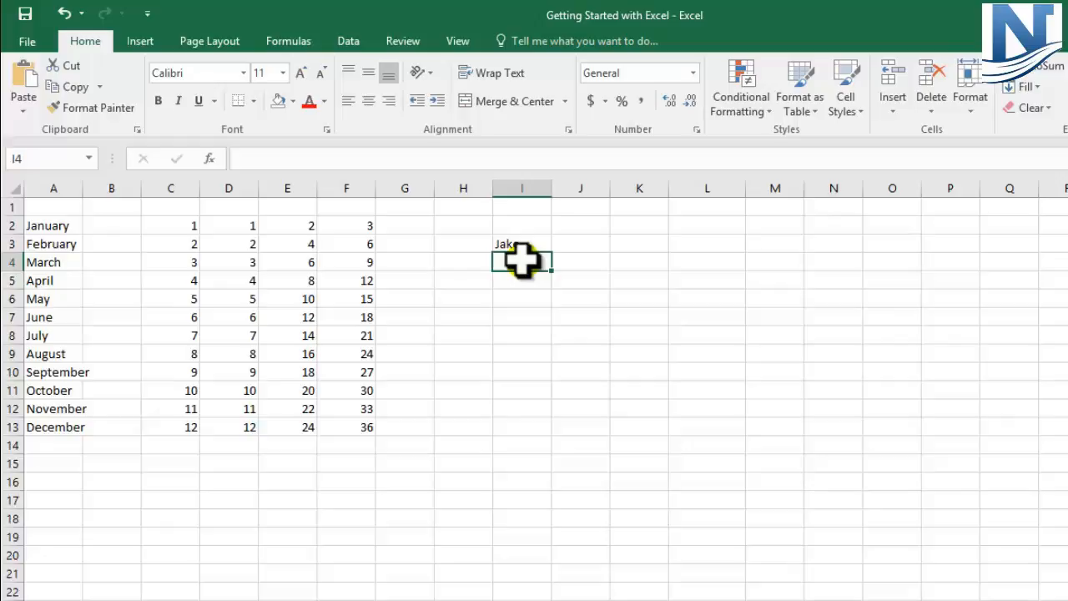
{"action": "type", "text": "Jake"}
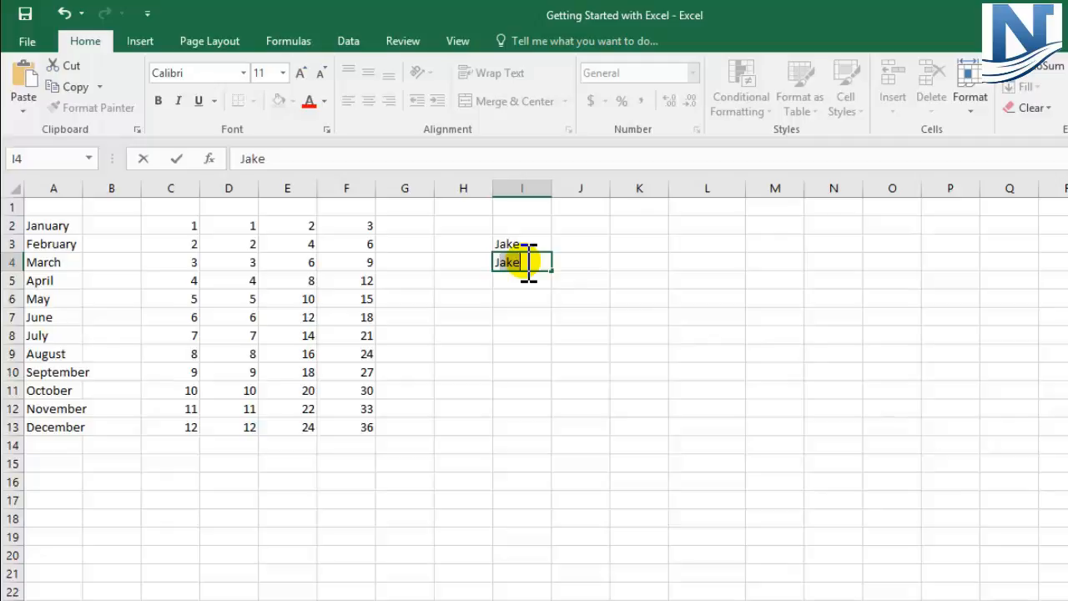
{"action": "key", "text": "Return"}
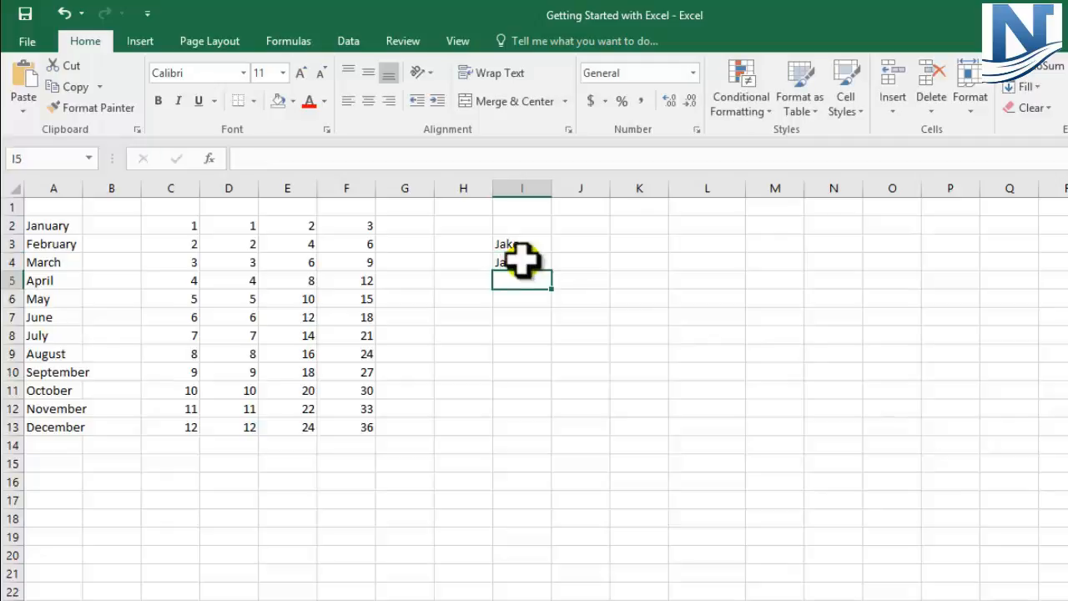
{"action": "left_click", "coordinate": [522, 260]}
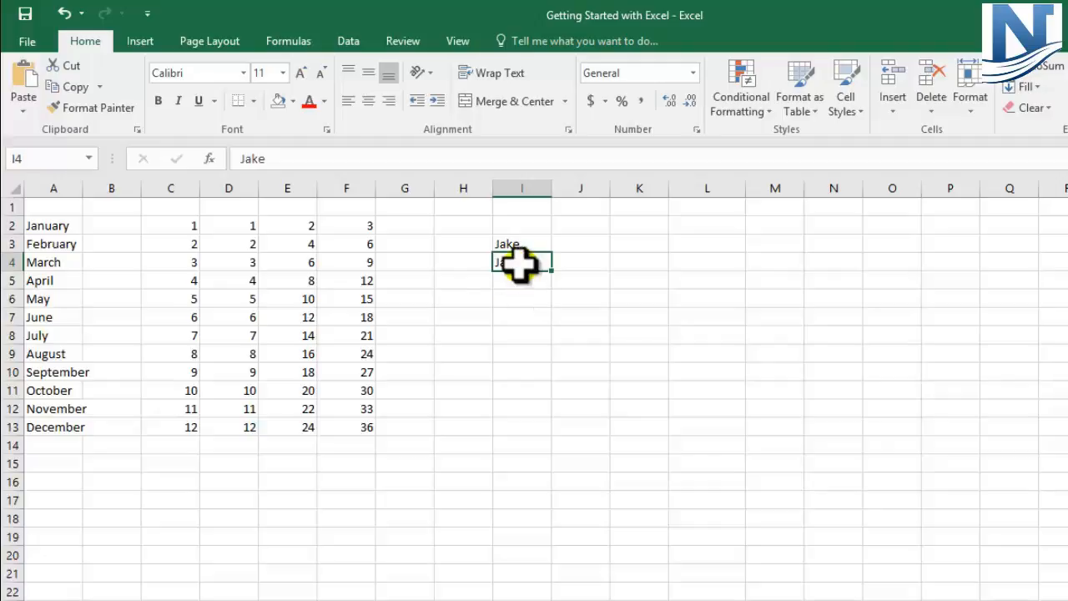
{"action": "left_click", "coordinate": [518, 240]}
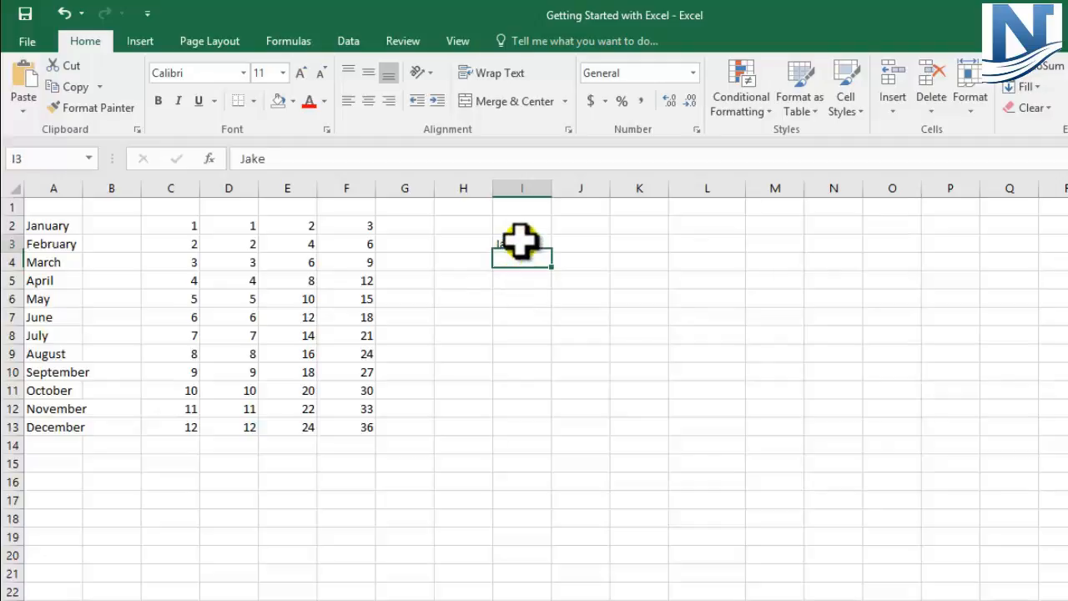
Extend the text in cell I3 by adding "is good in excel" after the first name
{"action": "double_click", "coordinate": [525, 243]}
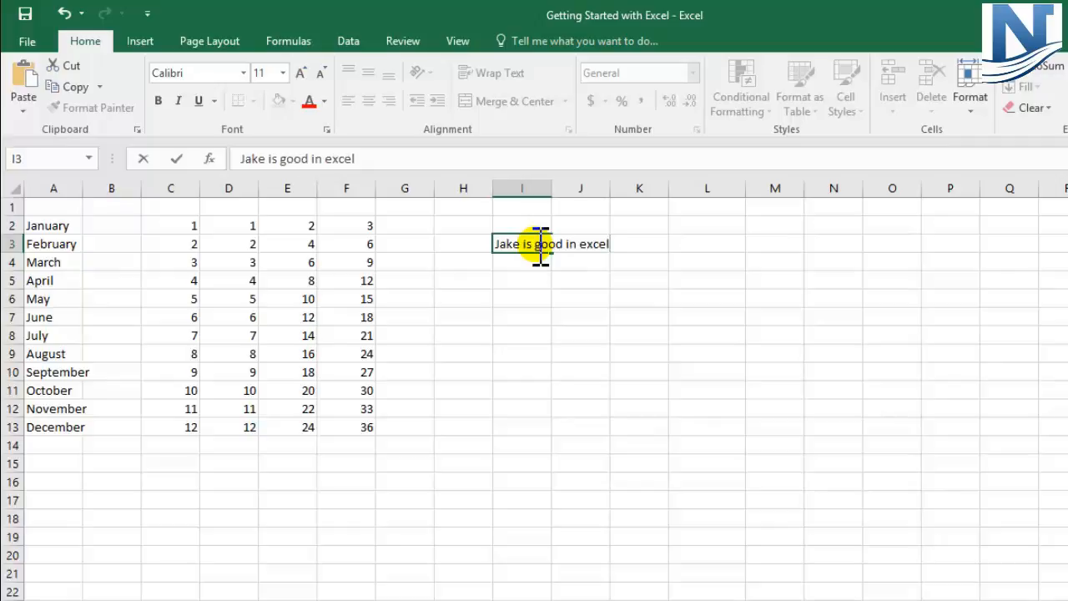
{"action": "left_click", "coordinate": [523, 279]}
{"action": "left_click", "coordinate": [520, 243]}
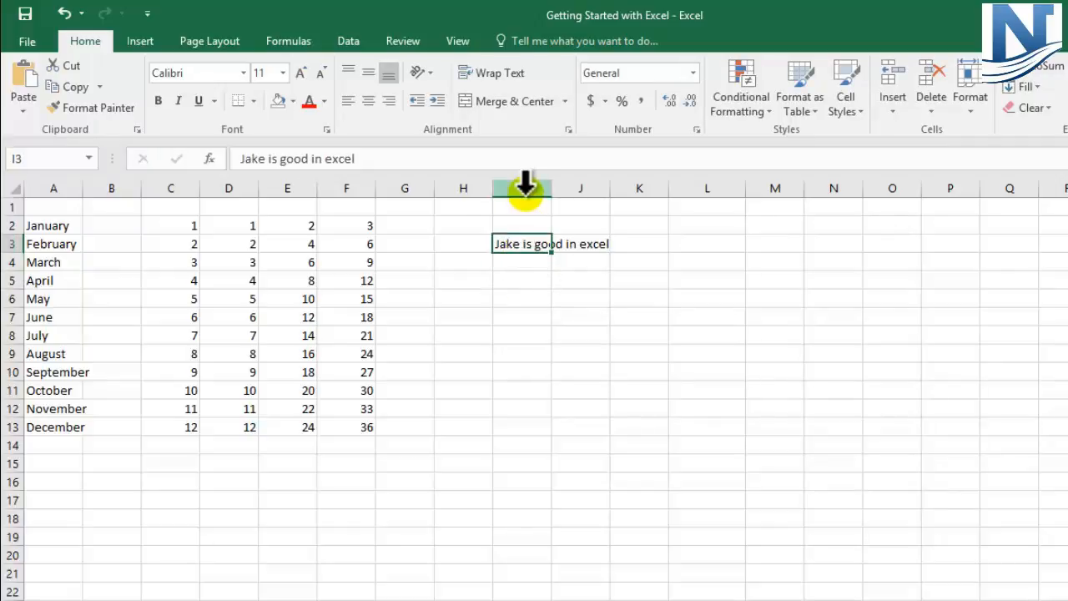
{"action": "left_click", "coordinate": [527, 282]}
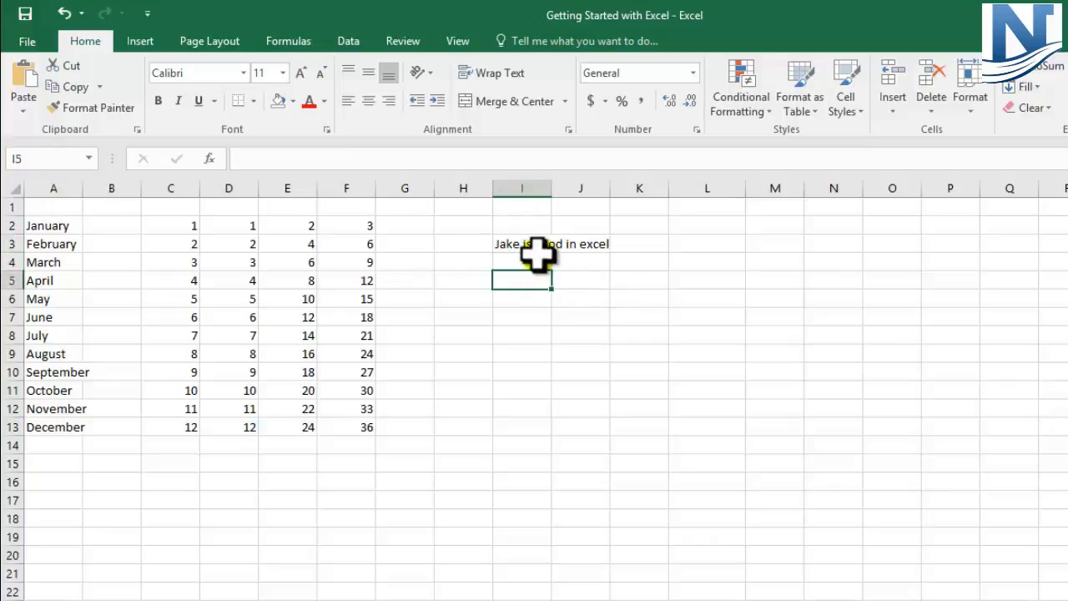
{"action": "left_click", "coordinate": [531, 244]}
Enter ABC in cell J3, beside the long sentence in column I
{"action": "left_click", "coordinate": [579, 241]}
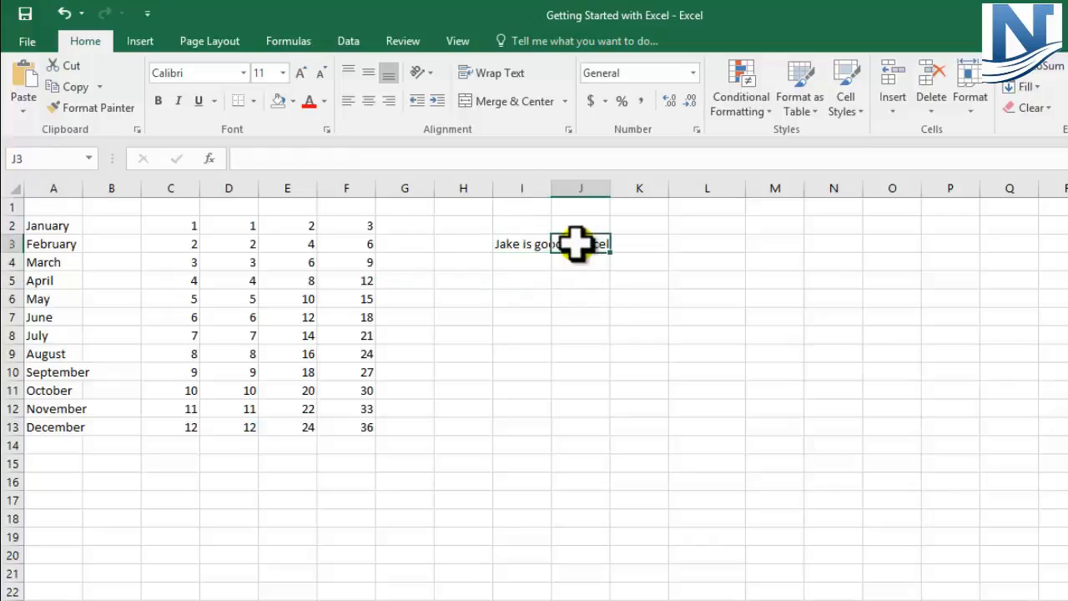
{"action": "left_click", "coordinate": [627, 242]}
{"action": "left_click", "coordinate": [626, 293]}
{"action": "left_click", "coordinate": [588, 247]}
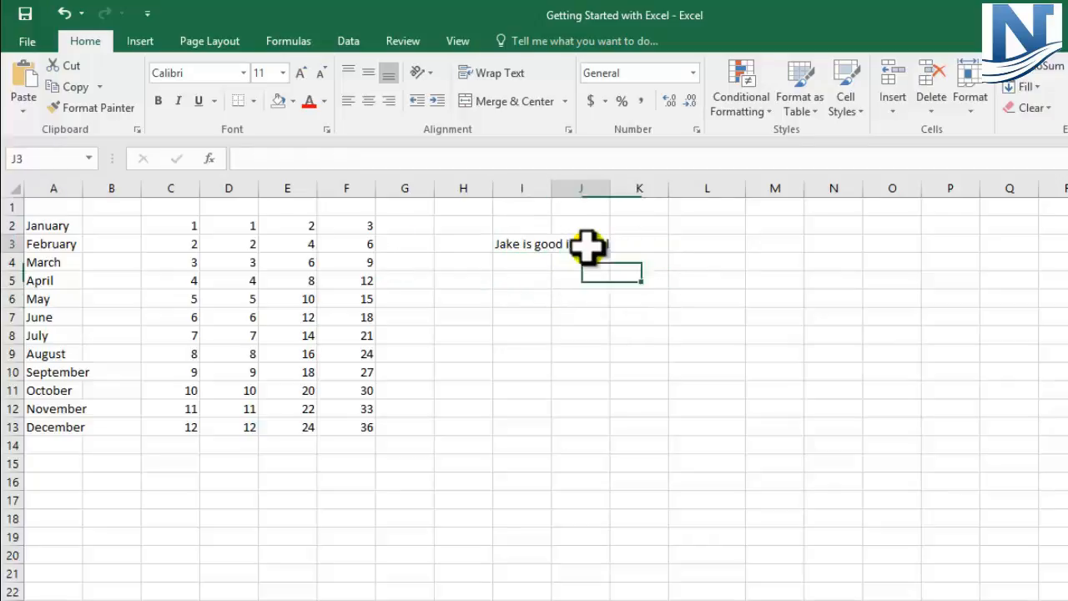
{"action": "double_click", "coordinate": [589, 248]}
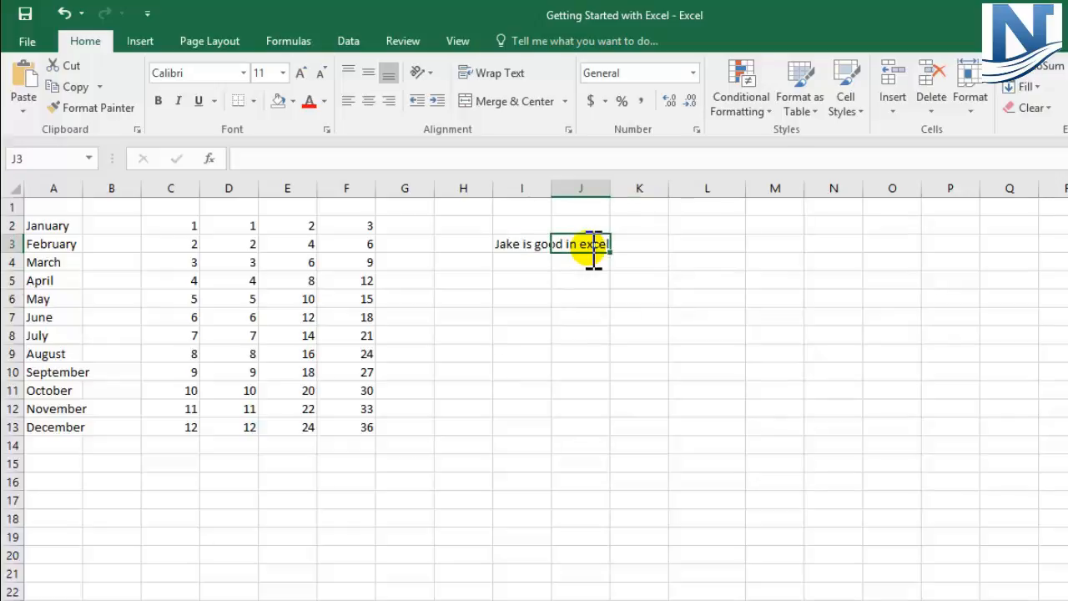
{"action": "type", "text": "ABC"}
{"action": "left_click", "coordinate": [584, 281]}
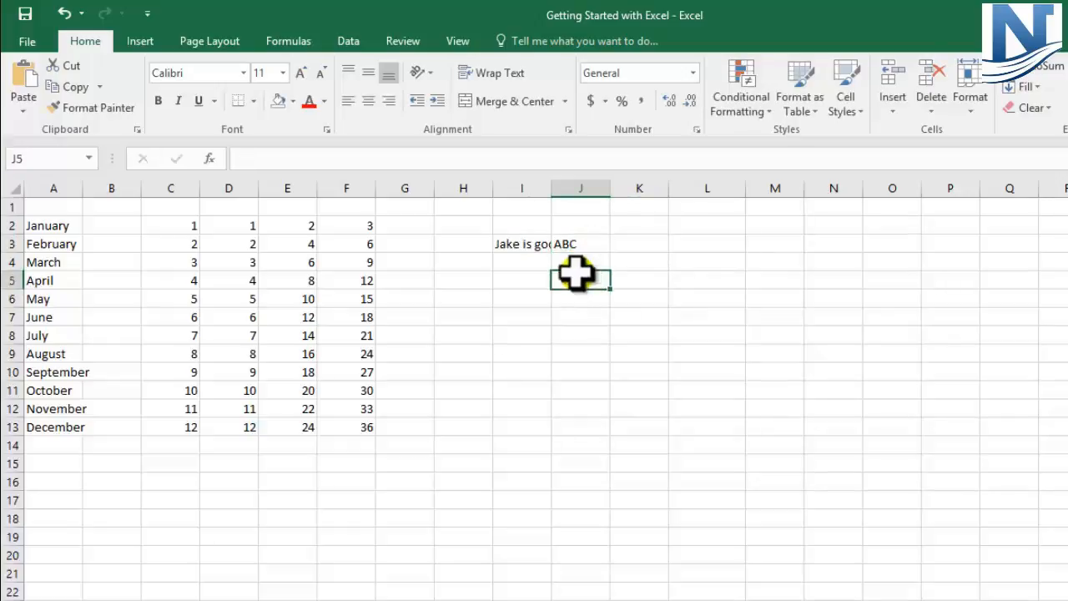
Compare the full contents of I3 and J3 with what the cells display
{"action": "left_click", "coordinate": [525, 246]}
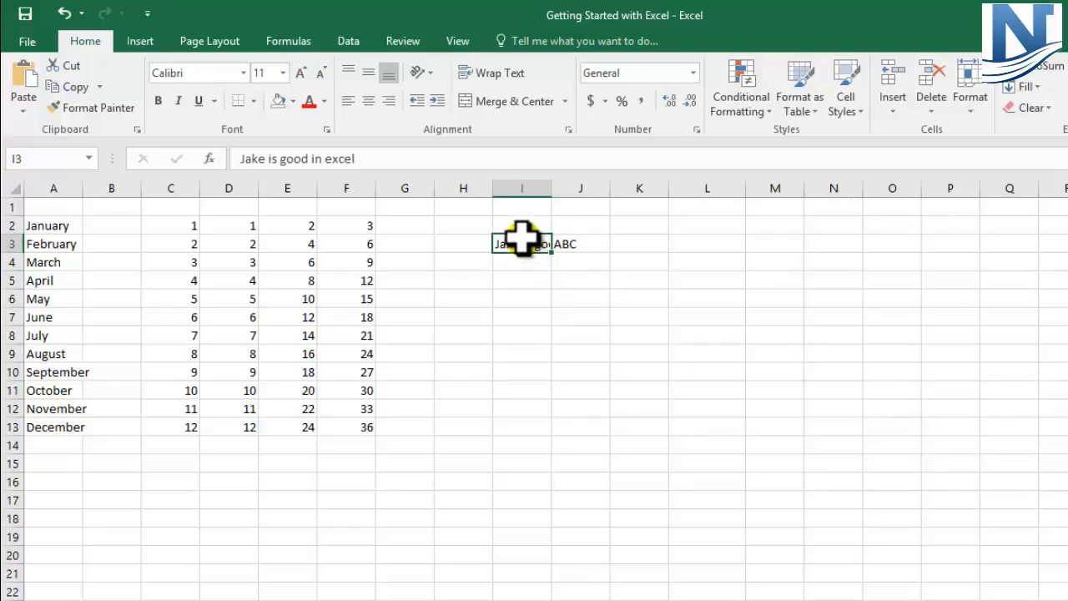
{"action": "left_click_drag", "start_coordinate": [401, 159], "coordinate": [218, 158]}
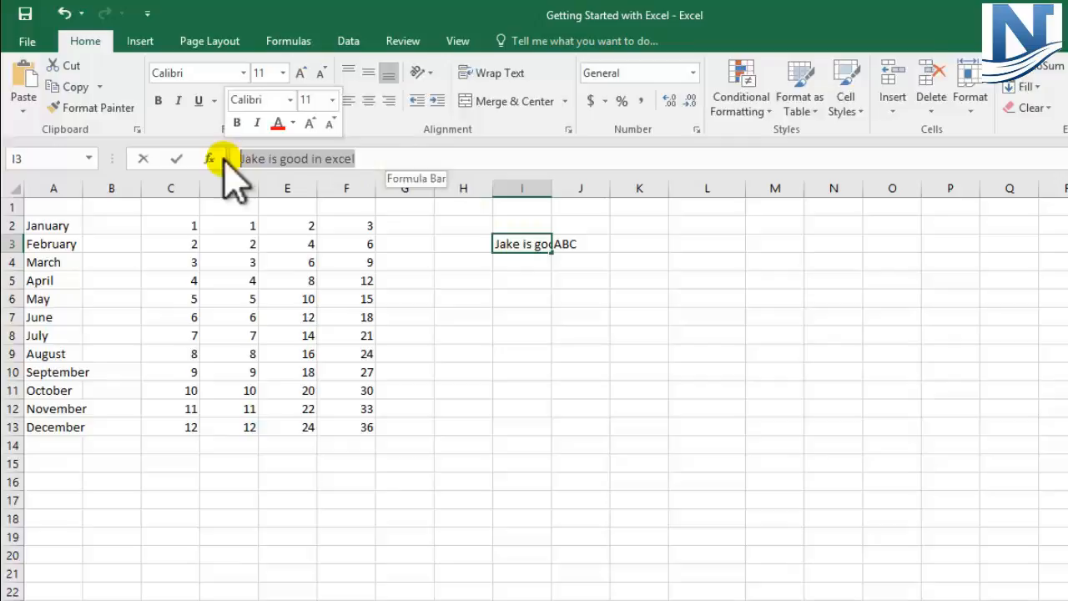
{"action": "left_click", "coordinate": [601, 305]}
{"action": "left_click", "coordinate": [587, 245]}
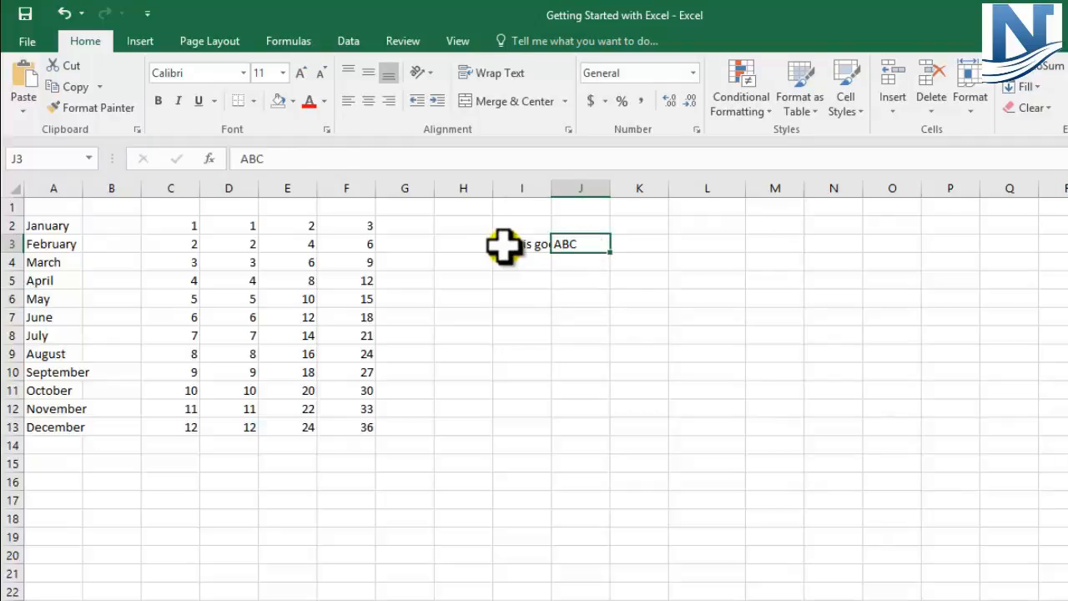
{"action": "left_click", "coordinate": [504, 247]}
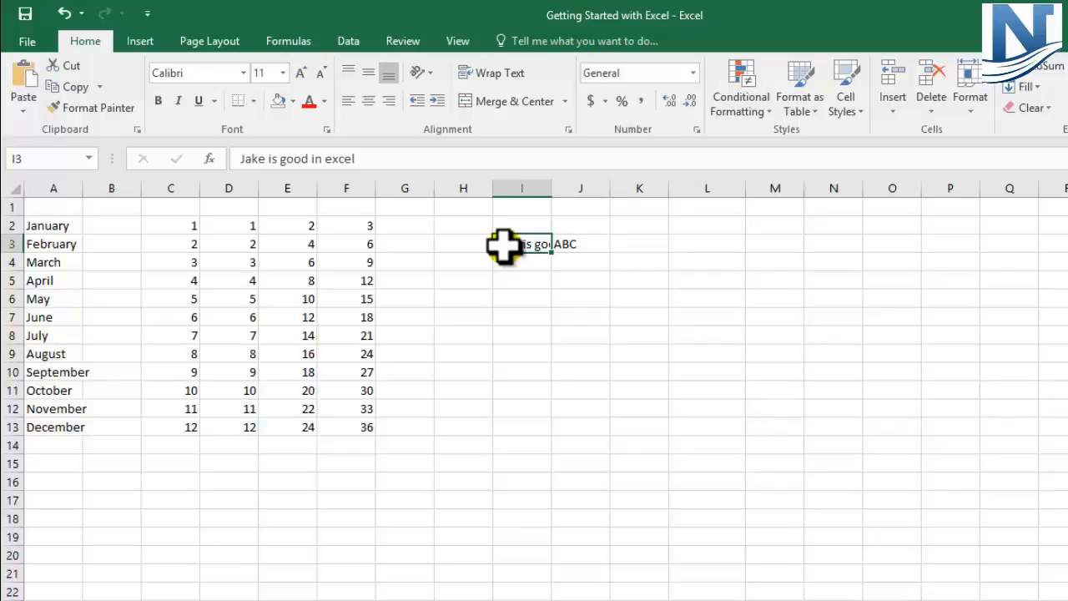
Widen column I by hand until the whole sentence in cell I3 fits beside ABC
{"action": "left_click", "coordinate": [525, 186]}
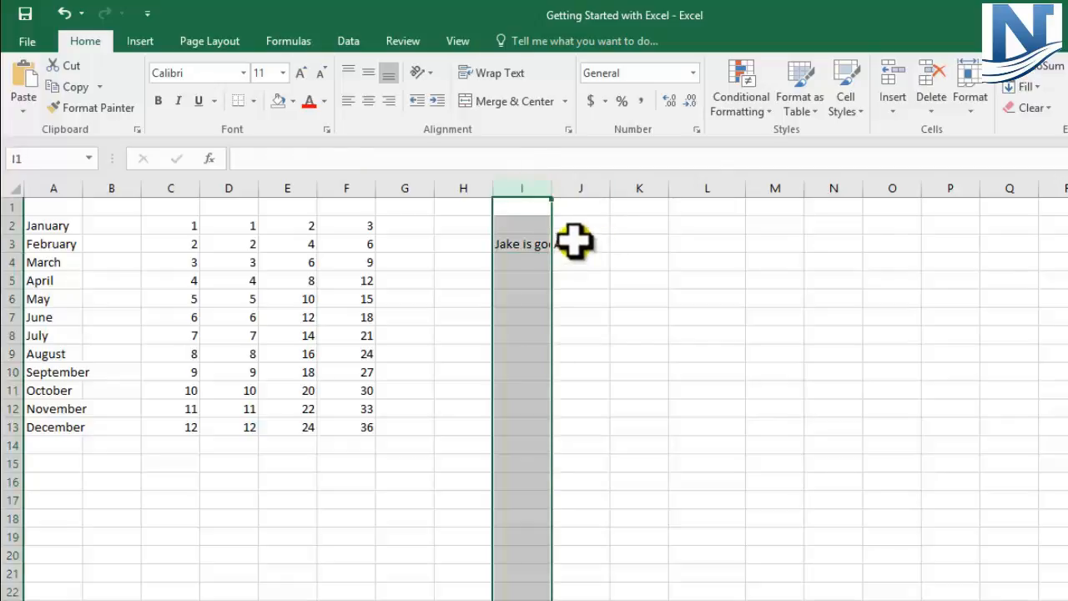
{"action": "left_click", "coordinate": [584, 187]}
{"action": "left_click", "coordinate": [541, 188]}
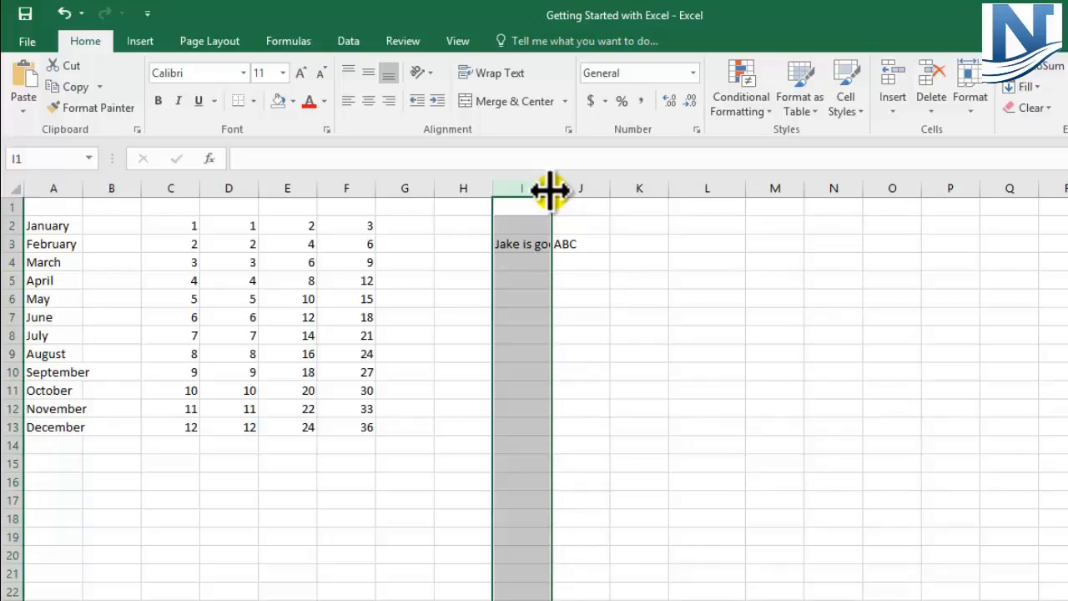
{"action": "left_click_drag", "start_coordinate": [551, 191], "coordinate": [654, 192]}
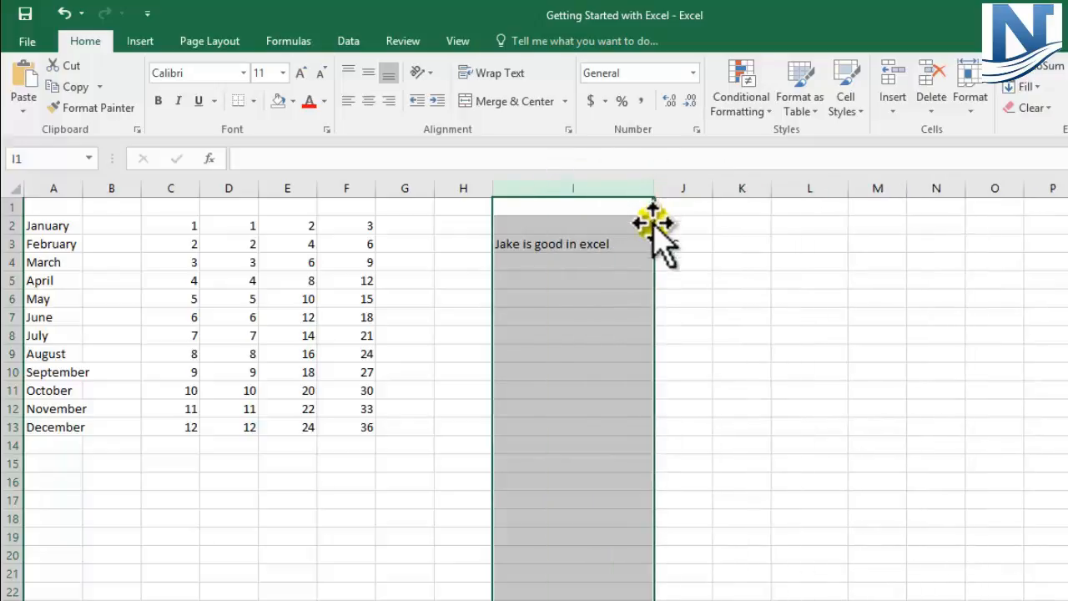
{"action": "left_click", "coordinate": [632, 265]}
{"action": "left_click", "coordinate": [526, 245]}
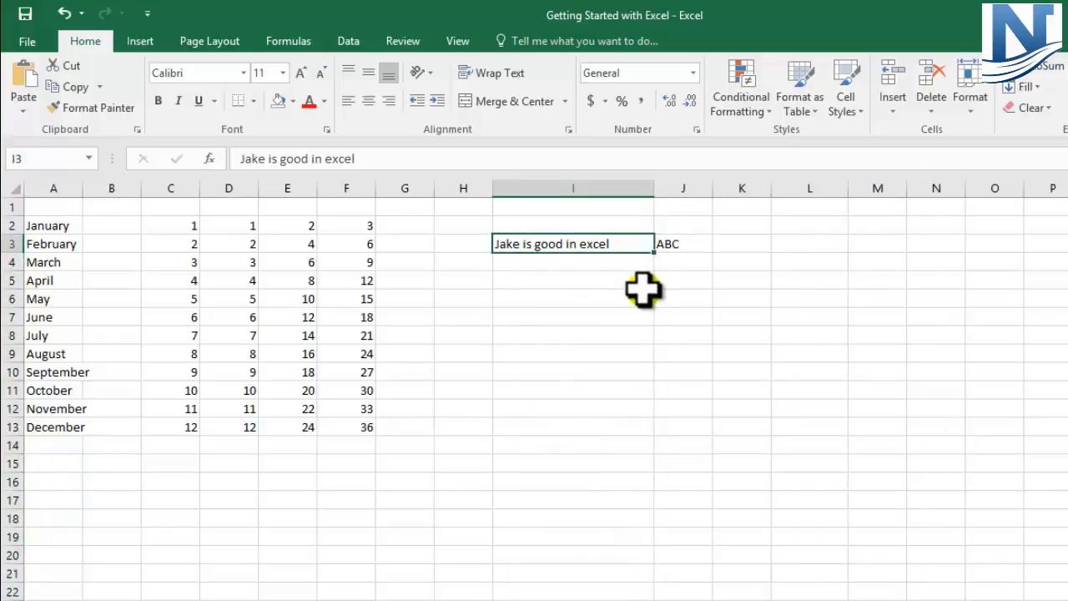
{"action": "left_click", "coordinate": [535, 281]}
{"action": "left_click", "coordinate": [544, 329]}
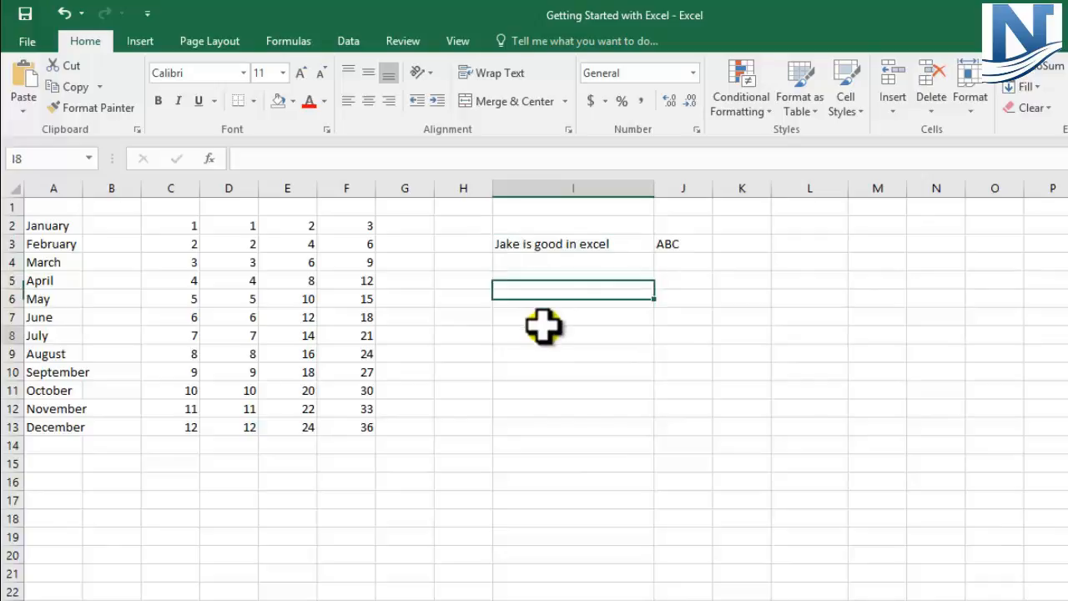
{"action": "left_click", "coordinate": [543, 373]}
{"action": "left_click", "coordinate": [543, 390]}
{"action": "left_click", "coordinate": [538, 316]}
{"action": "left_click", "coordinate": [530, 262]}
{"action": "left_click", "coordinate": [520, 301]}
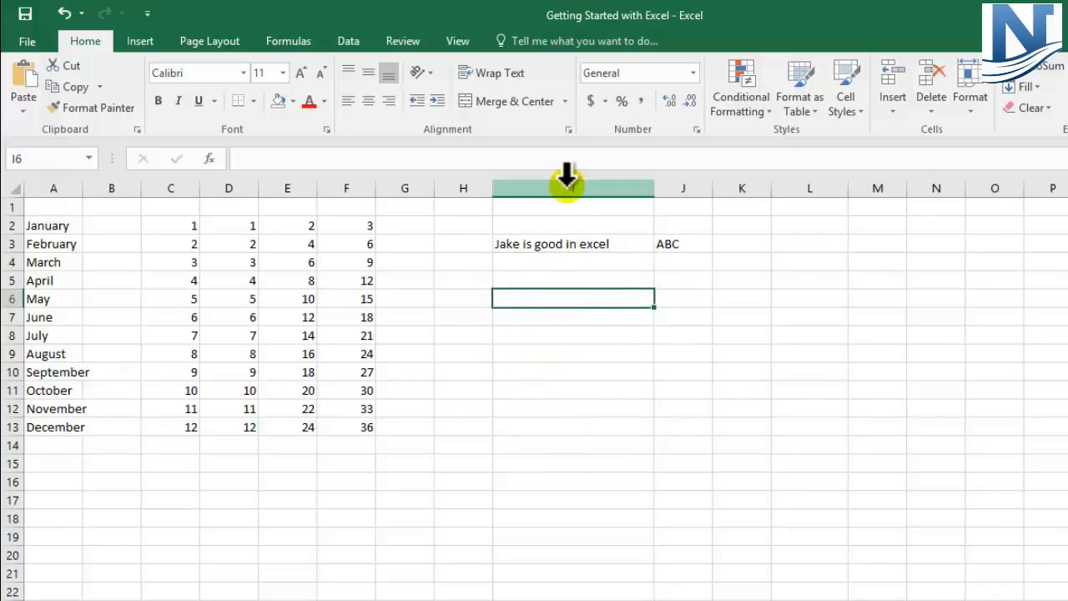
Narrow column I again and repeat the full sentence from I3 in cell I4 using AutoComplete
{"action": "left_click_drag", "start_coordinate": [655, 186], "coordinate": [556, 207]}
{"action": "left_click", "coordinate": [509, 261]}
{"action": "type", "text": "Jake is good"}
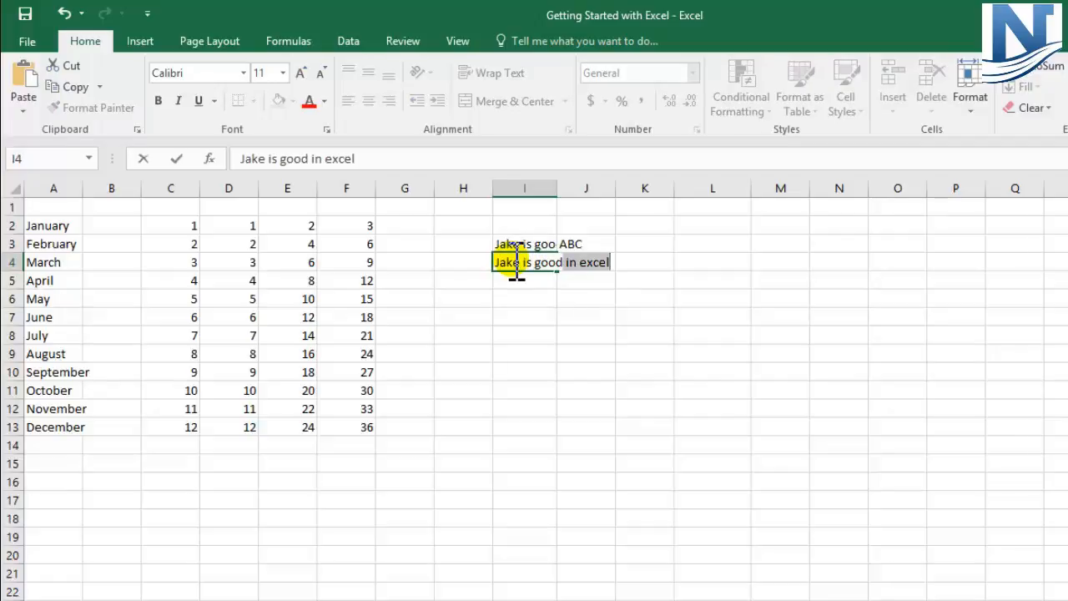
{"action": "left_click", "coordinate": [543, 352]}
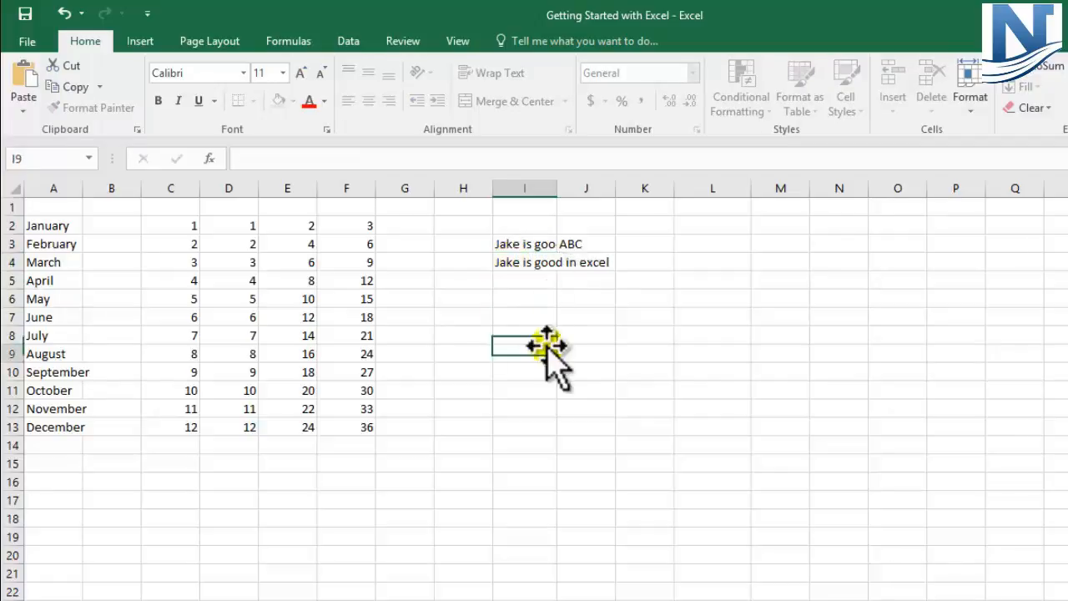
Shorten the text in cell I4 by removing "in excel" from its end
{"action": "left_click", "coordinate": [543, 262]}
{"action": "left_click", "coordinate": [372, 158]}
{"action": "left_click_drag", "start_coordinate": [371, 159], "coordinate": [316, 159]}
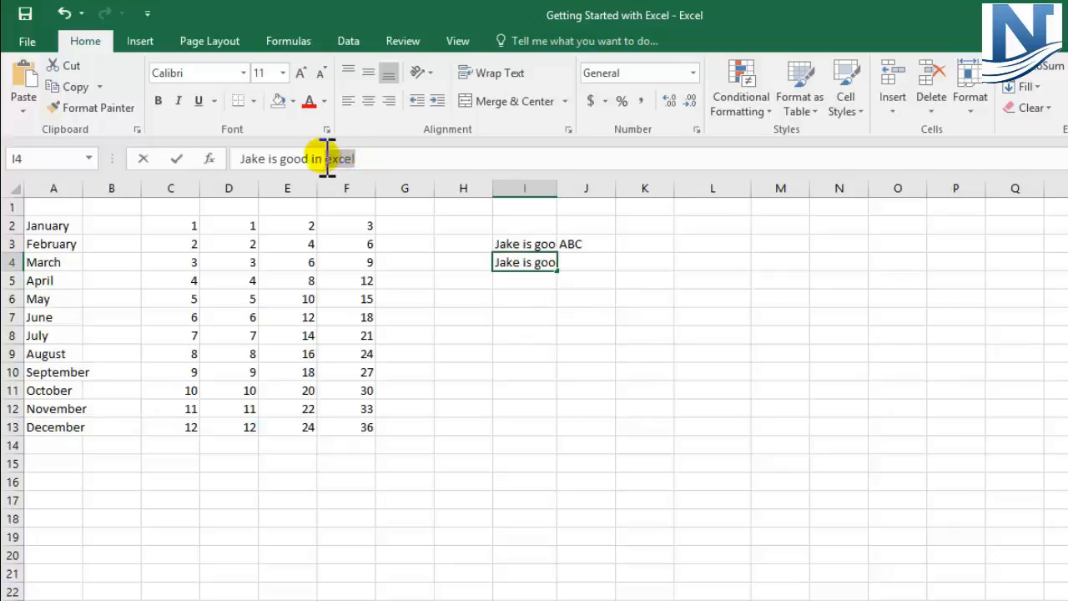
{"action": "key", "text": "Delete"}
{"action": "key", "text": "Return"}
AutoFit the width of column I to its longest entry, the sentence in I3
{"action": "left_click", "coordinate": [519, 409]}
{"action": "left_click", "coordinate": [509, 244]}
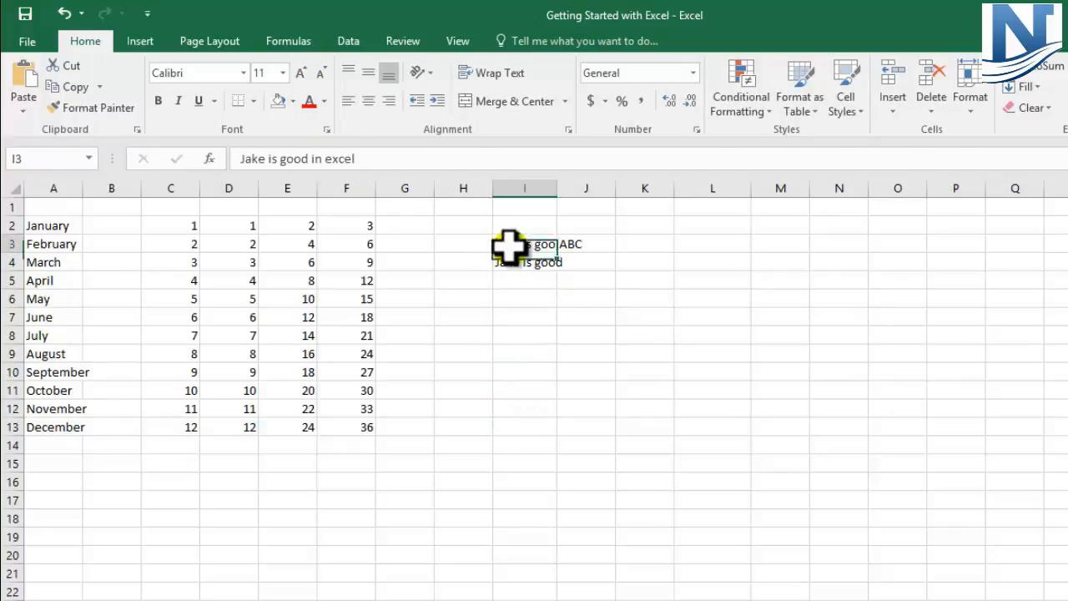
{"action": "left_click", "coordinate": [524, 298]}
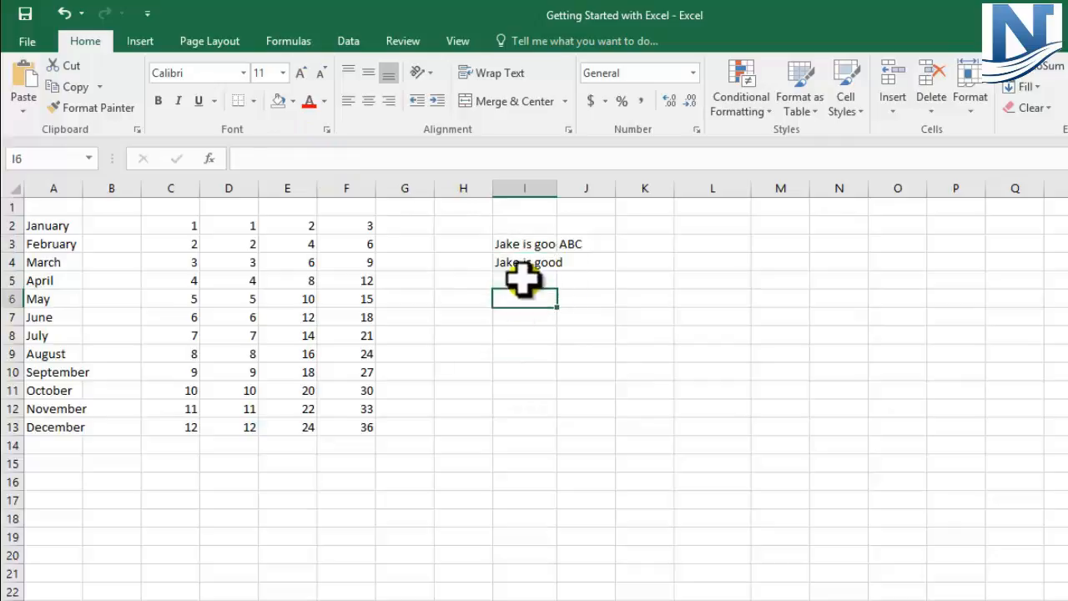
{"action": "double_click", "coordinate": [557, 189]}
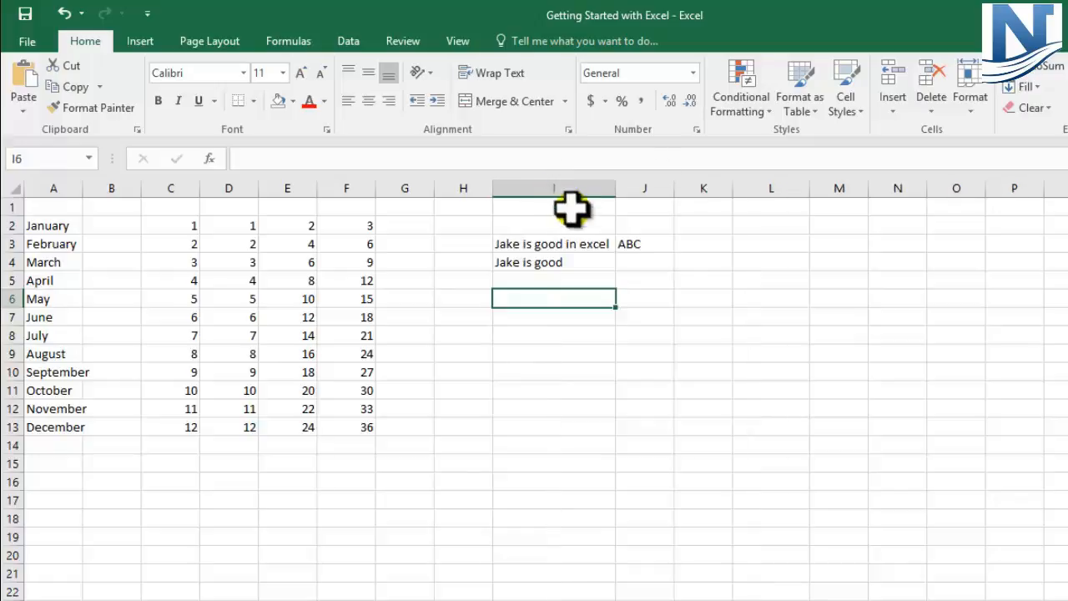
{"action": "left_click", "coordinate": [555, 243]}
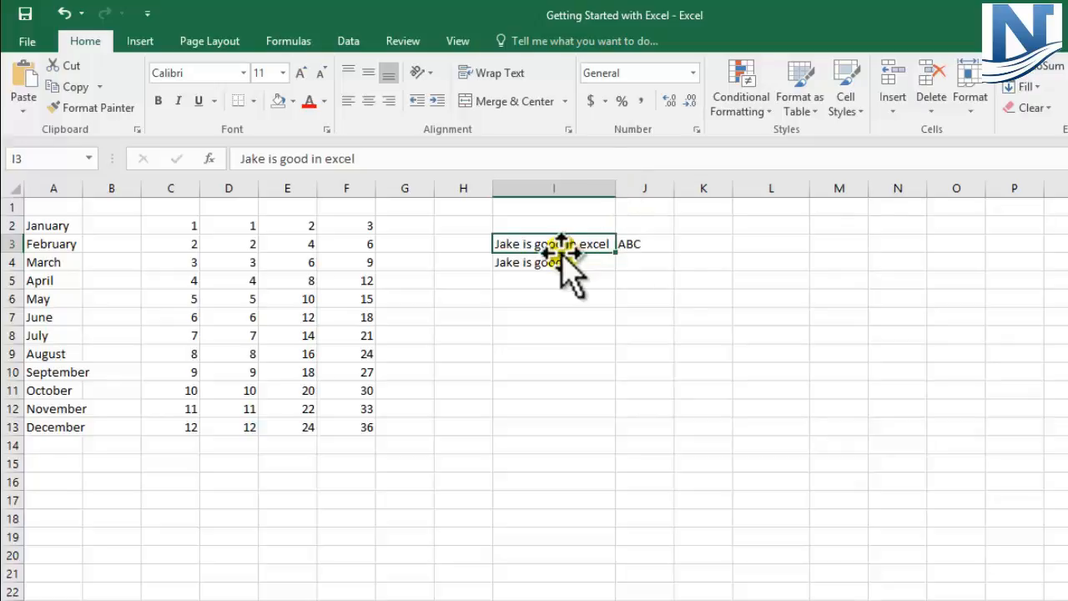
Enter the headers Name, Email and Address across cells J9, K9 and L9, and move down to J12
{"action": "left_click", "coordinate": [624, 354]}
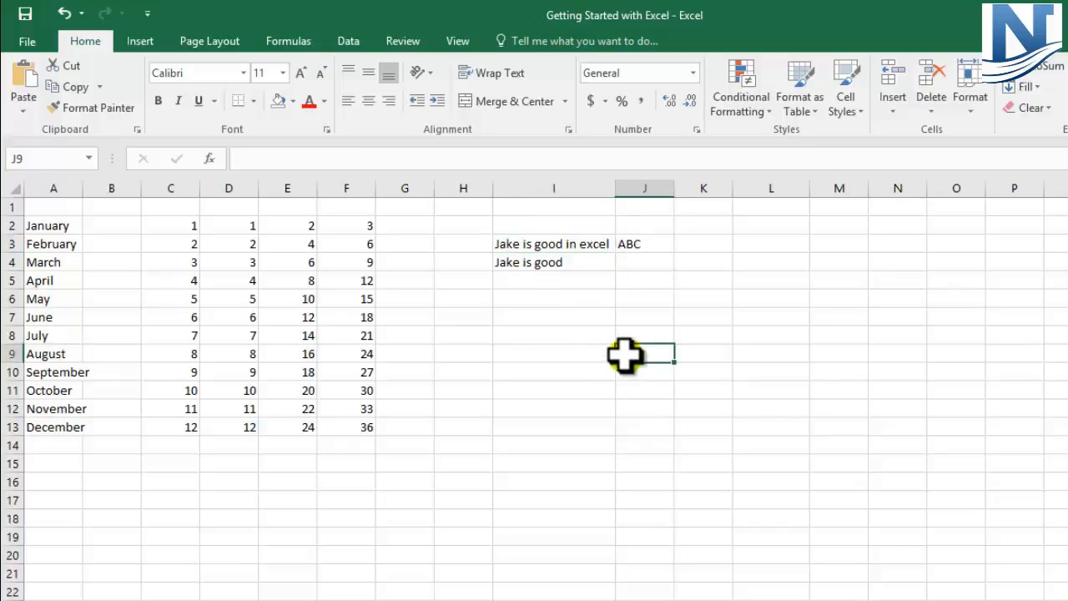
{"action": "double_click", "coordinate": [624, 354]}
{"action": "type", "text": "Name"}
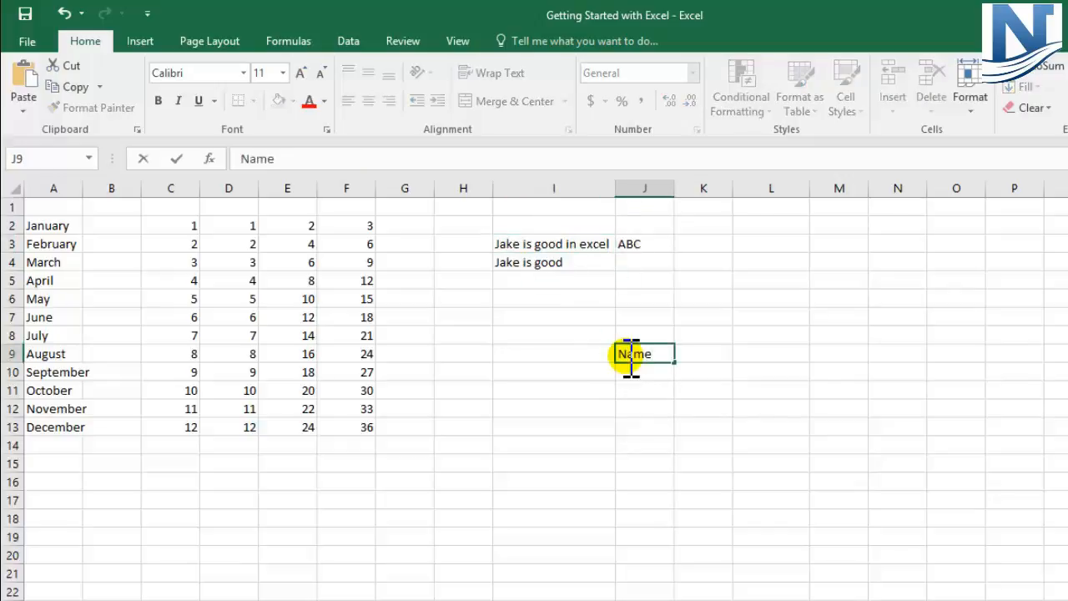
{"action": "key", "text": "Tab"}
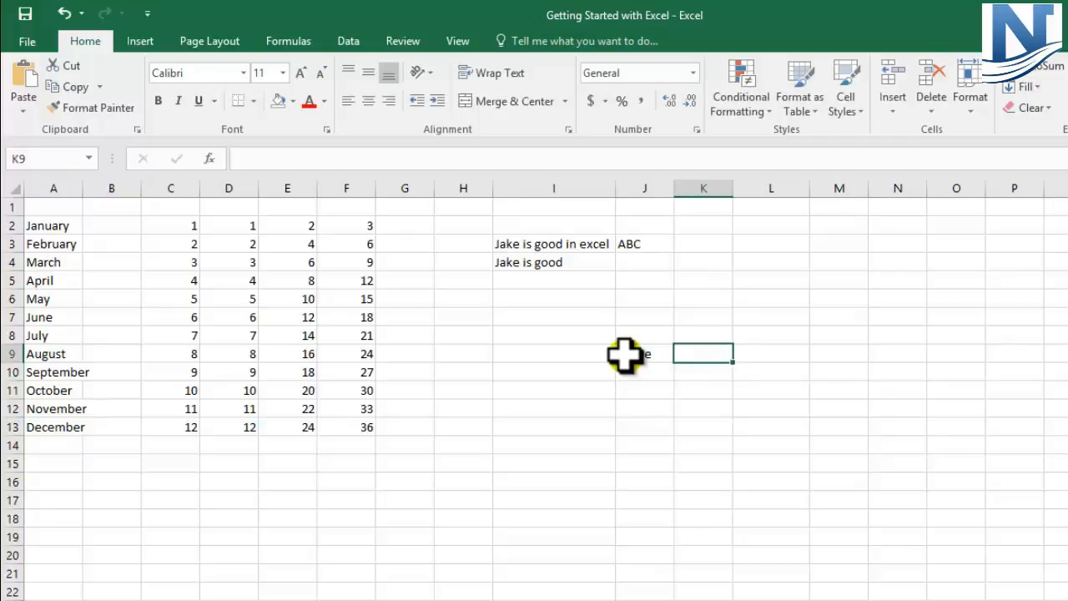
{"action": "type", "text": "Email"}
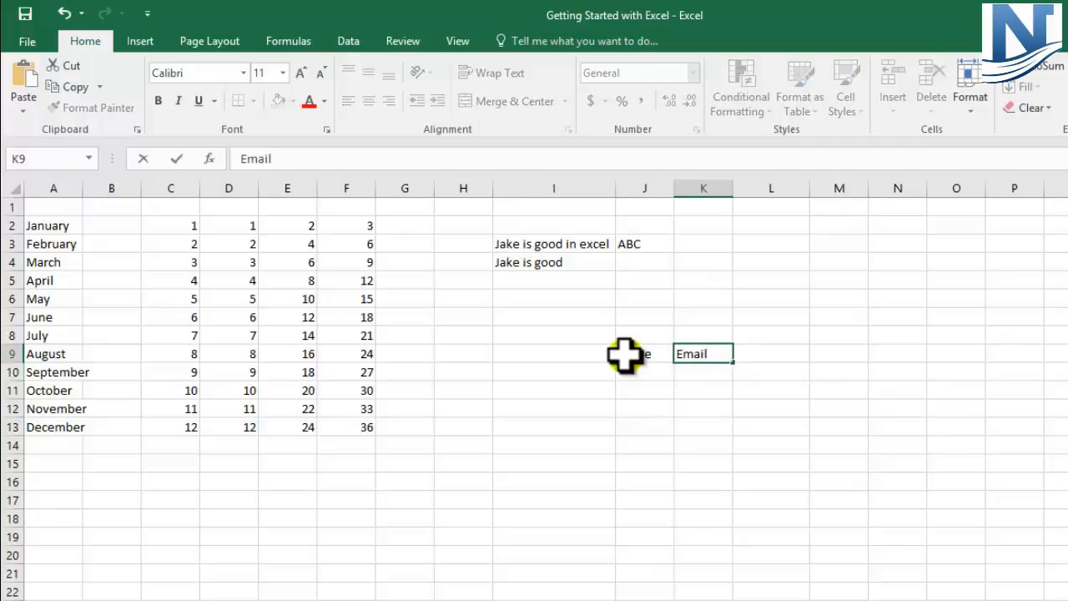
{"action": "key", "text": "Tab"}
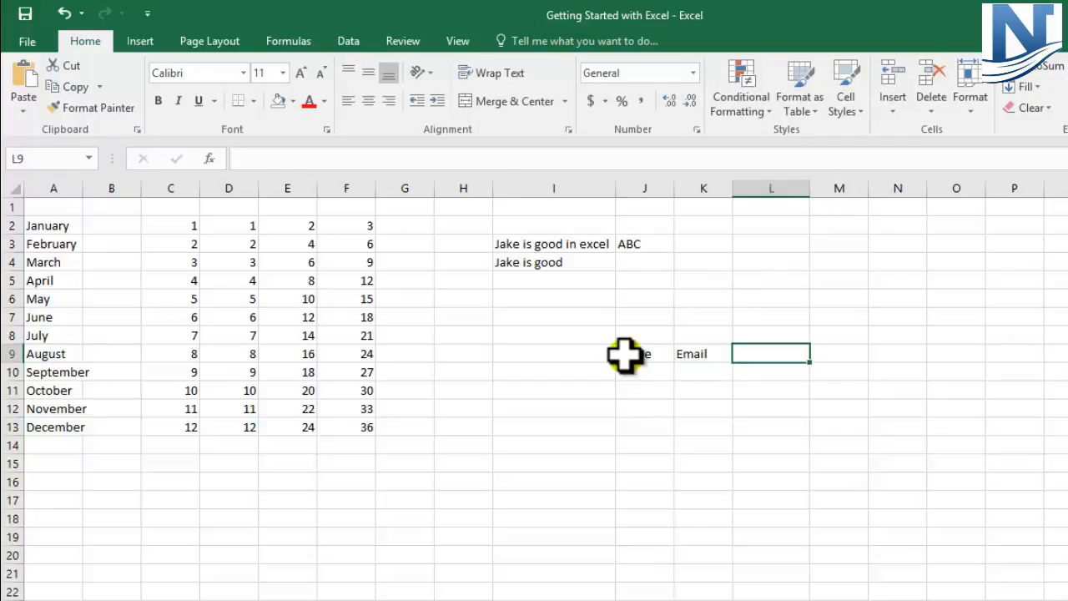
{"action": "type", "text": "Address"}
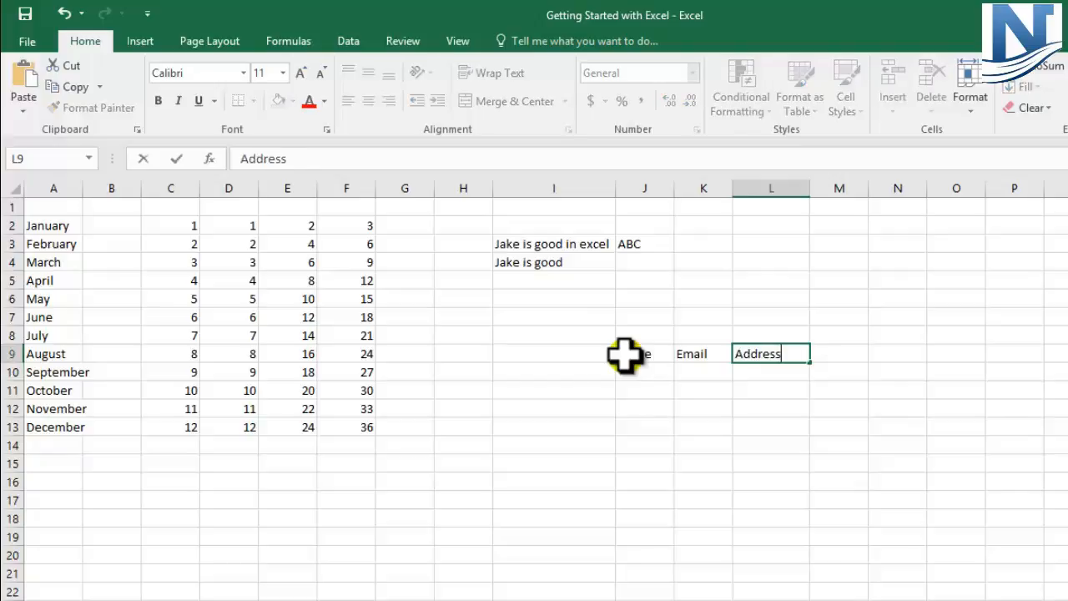
{"action": "key", "text": "Return"}
{"action": "key", "text": "Return"}
{"action": "key", "text": "Return"}
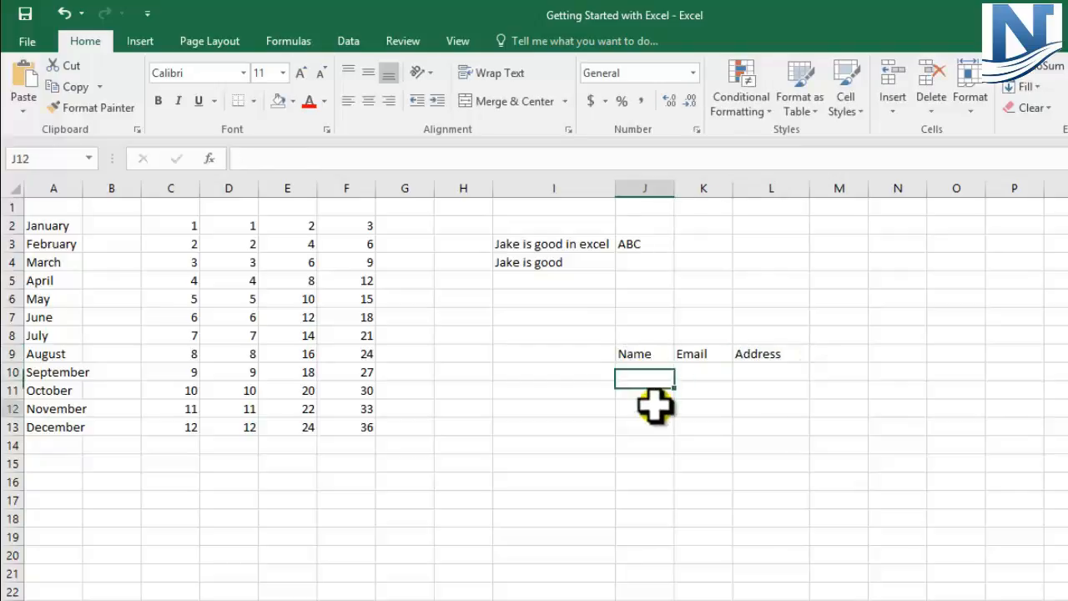
Examine where the selection moves from each of the header cells J9, K9 and L9 when each is selected individually
{"action": "left_click", "coordinate": [697, 371]}
{"action": "left_click", "coordinate": [634, 354]}
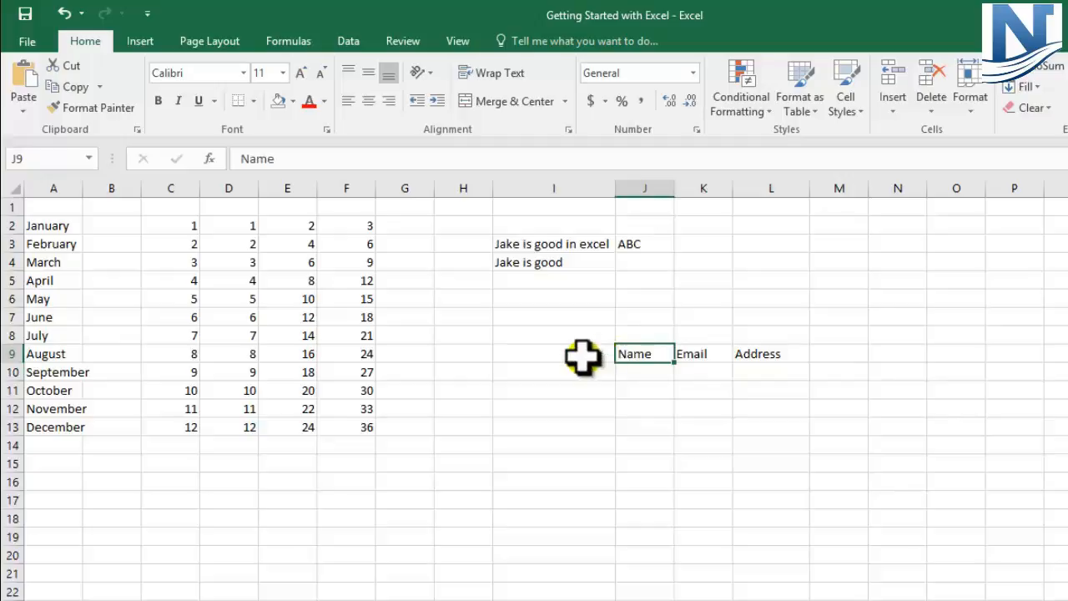
{"action": "left_click", "coordinate": [710, 353]}
{"action": "key", "text": "Right"}
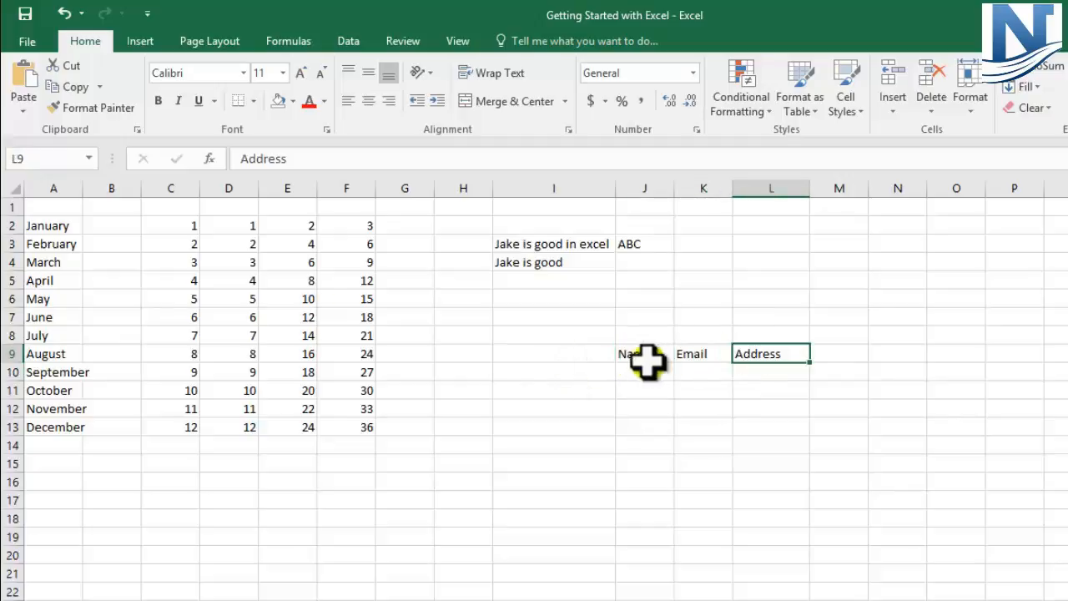
{"action": "left_click", "coordinate": [664, 353]}
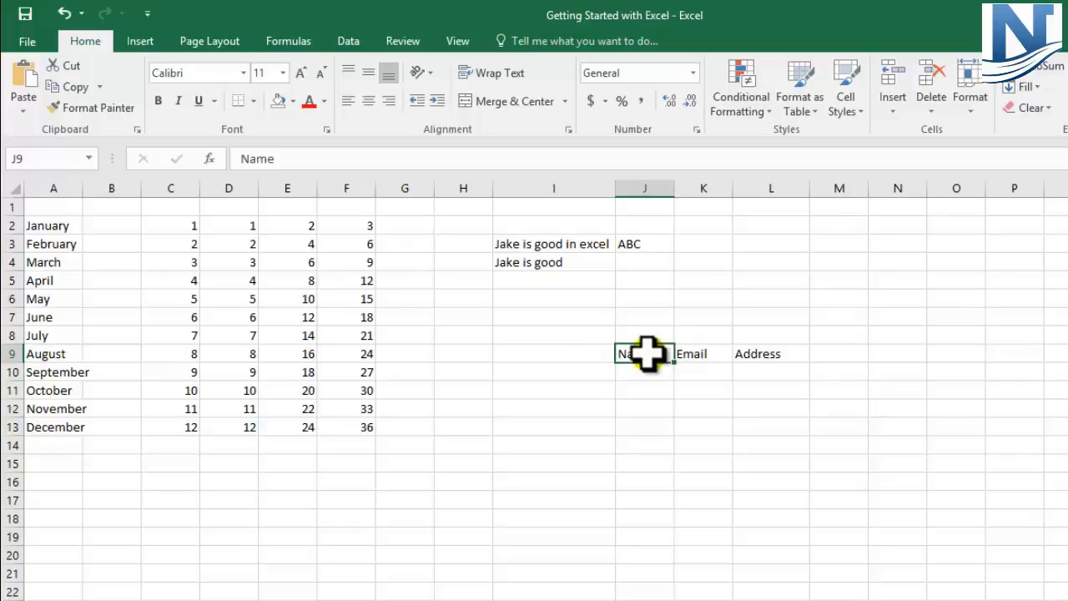
{"action": "key", "text": "Down"}
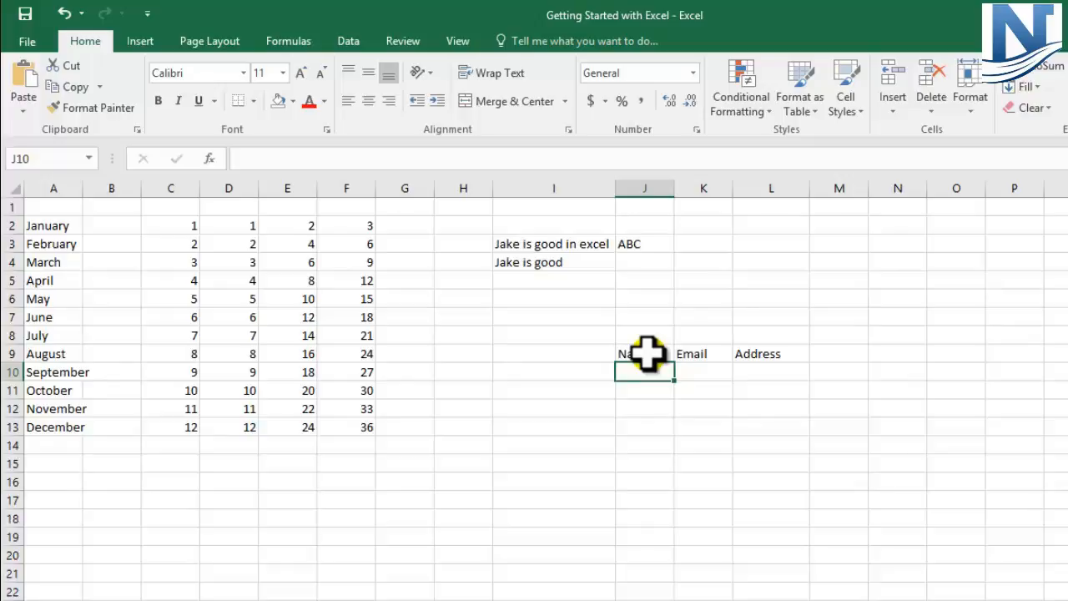
{"action": "left_click", "coordinate": [704, 353]}
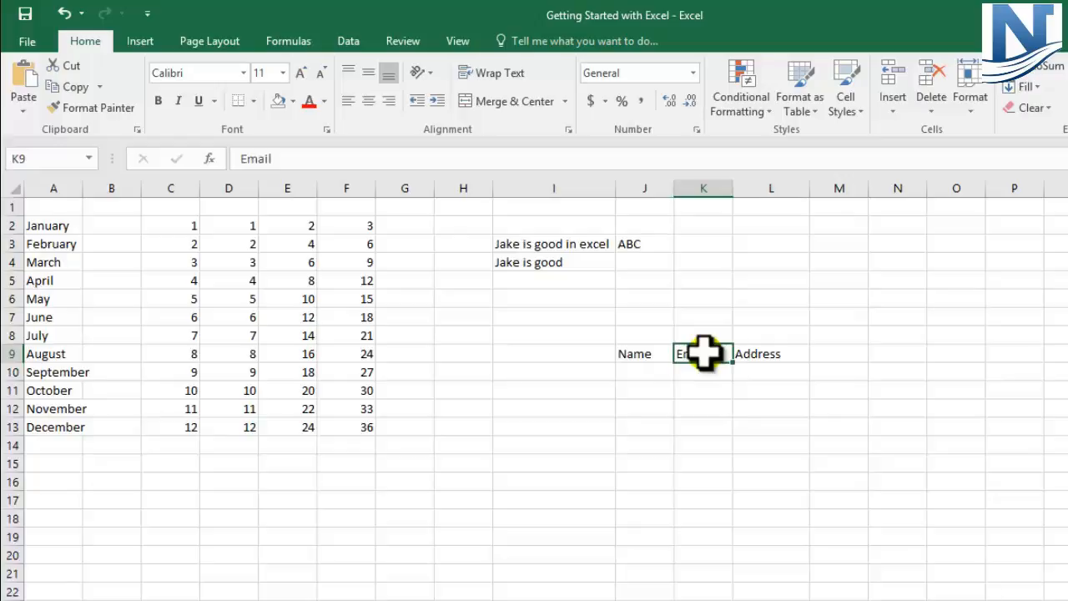
{"action": "key", "text": "Return"}
{"action": "left_click", "coordinate": [778, 354]}
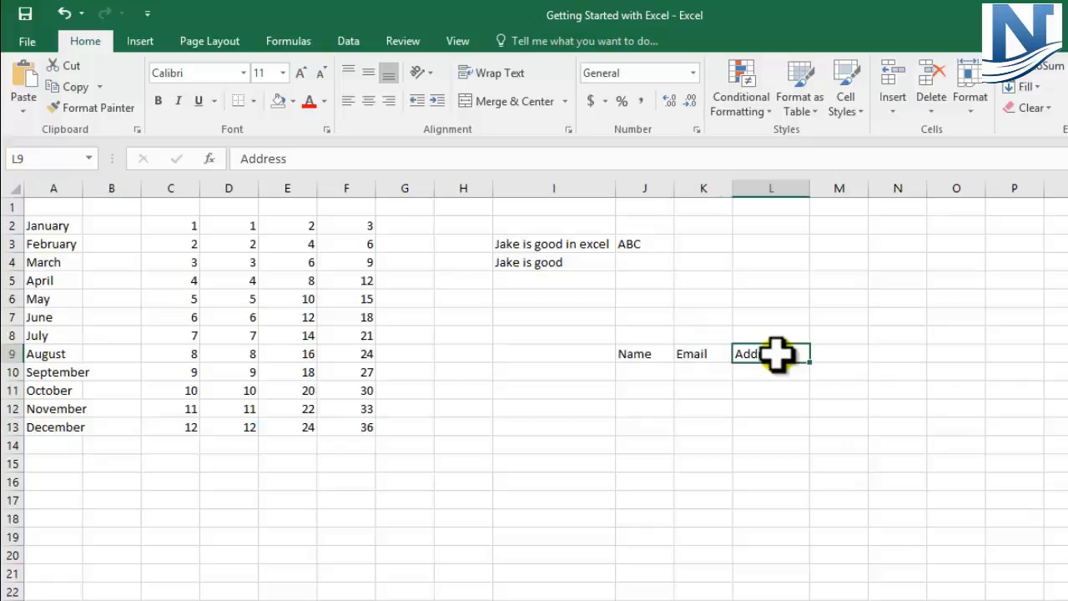
{"action": "key", "text": "Return"}
Enter the headers Name, Email and Address across J12:L12 in one pass, finishing in cell J13 below the first header
{"action": "left_click", "coordinate": [639, 408]}
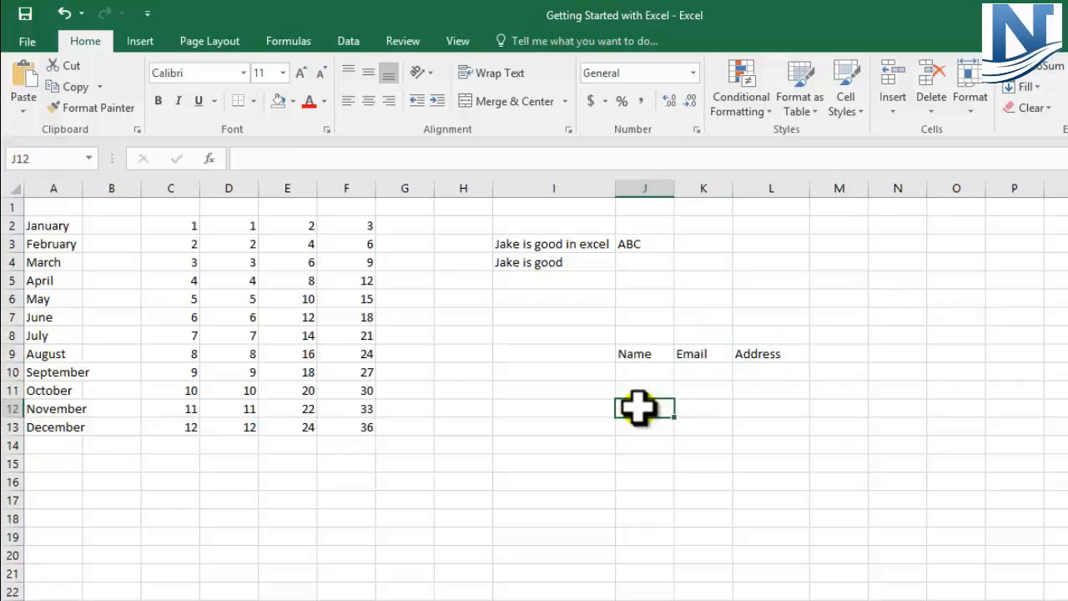
{"action": "double_click", "coordinate": [639, 407]}
{"action": "type", "text": "Name"}
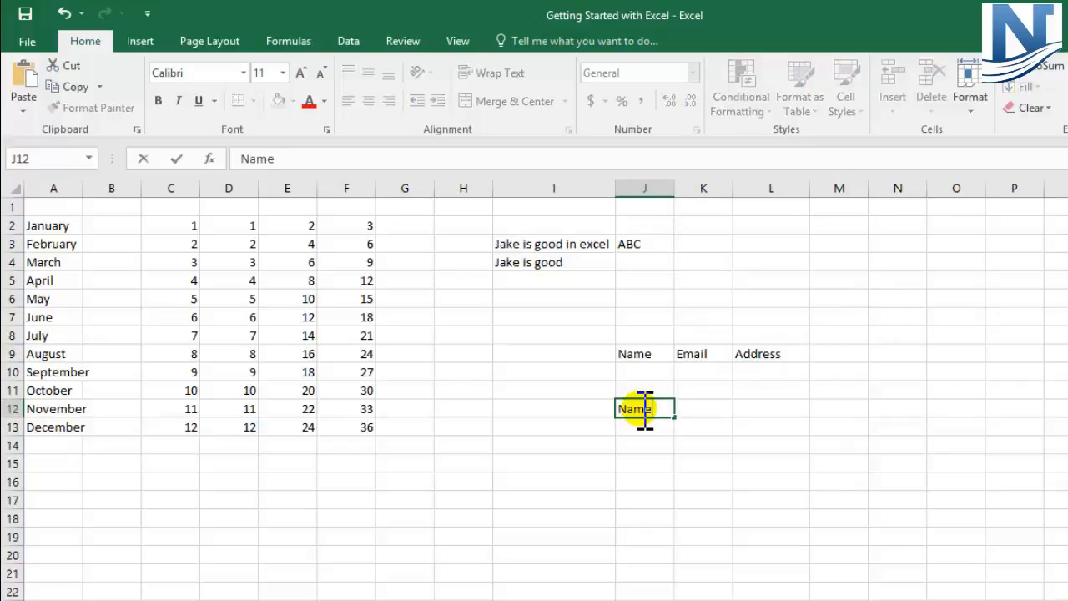
{"action": "key", "text": "Tab"}
{"action": "type", "text": "Email"}
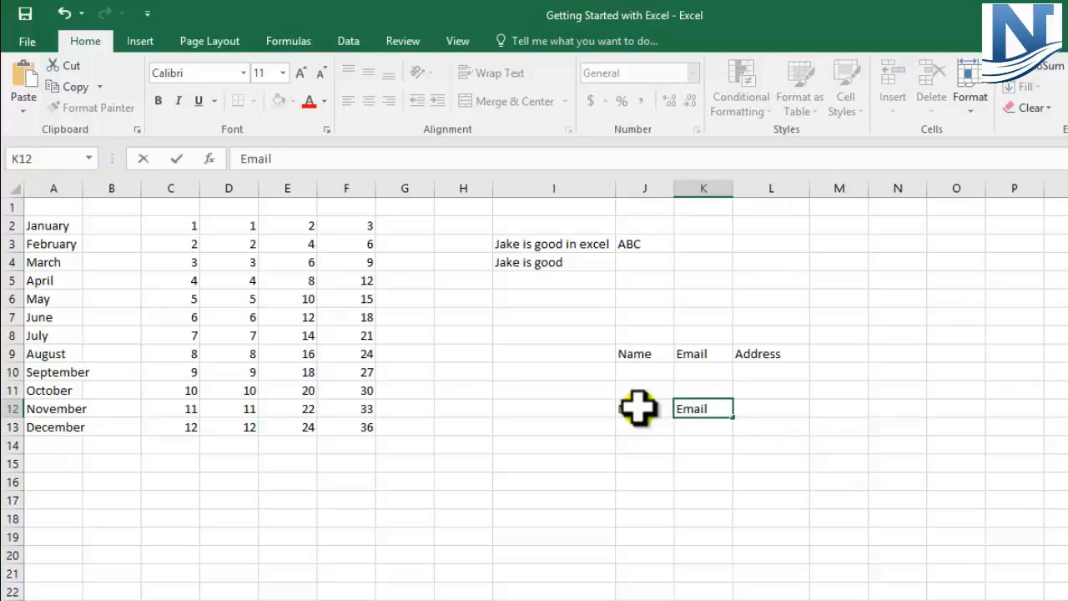
{"action": "key", "text": "Tab"}
{"action": "type", "text": "A"}
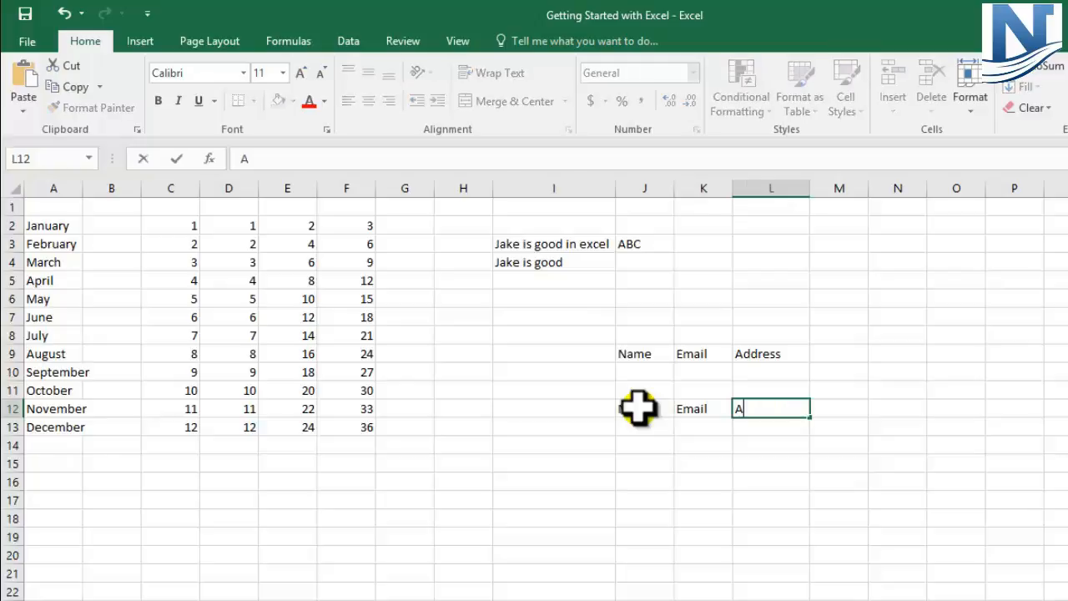
{"action": "type", "text": "ddress"}
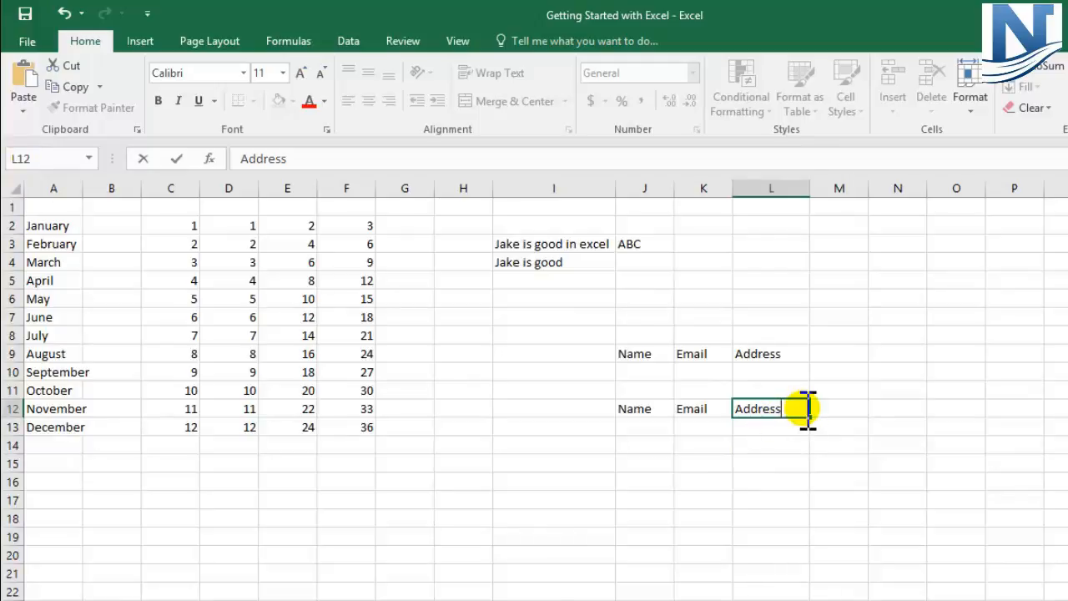
{"action": "key", "text": "Return"}
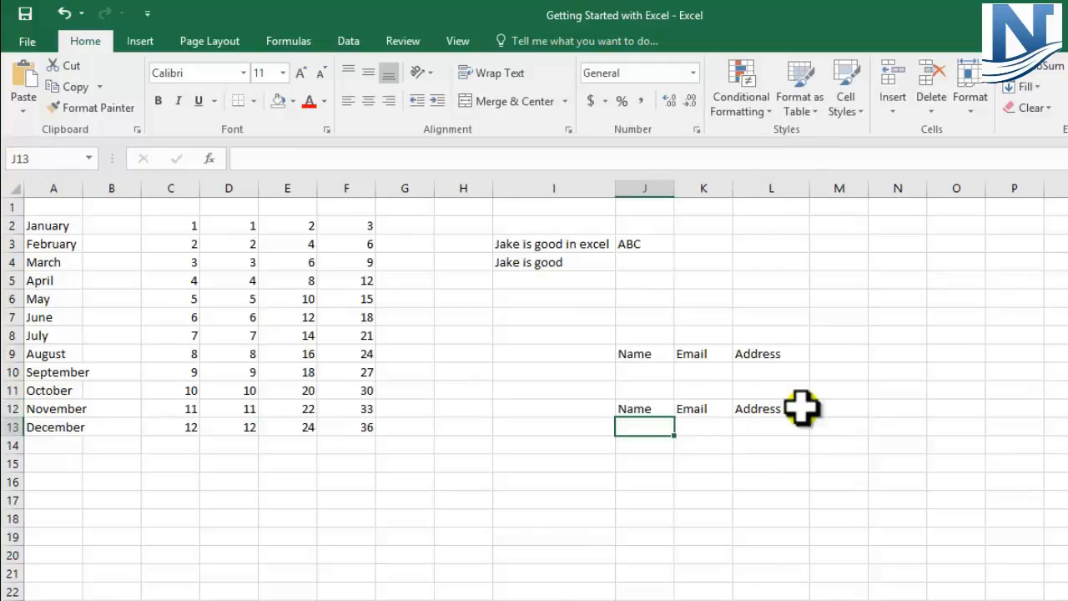
{"action": "left_click", "coordinate": [637, 409]}
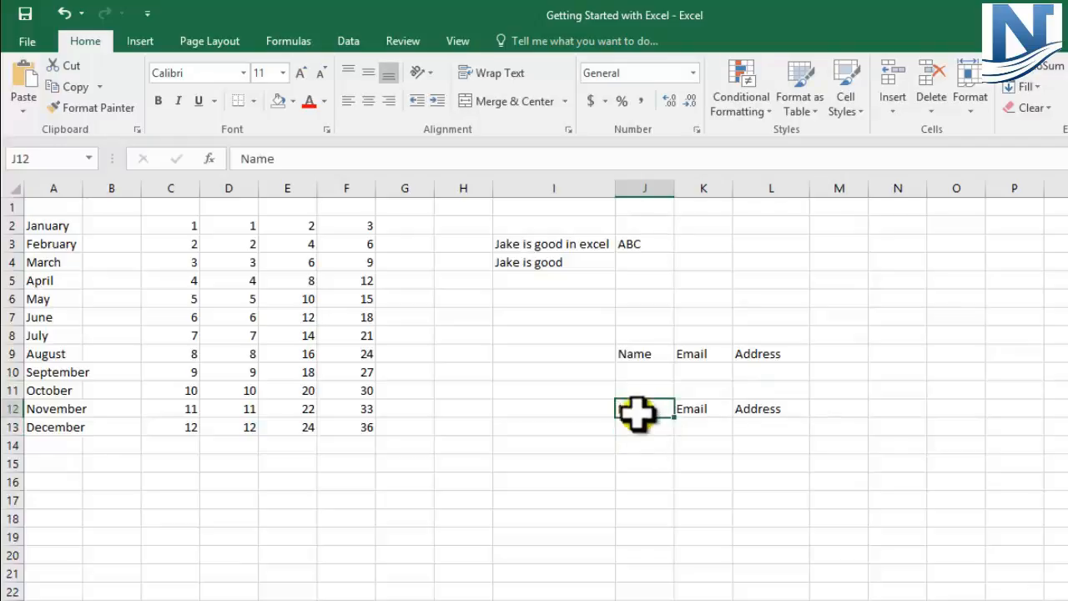
{"action": "left_click", "coordinate": [637, 428]}
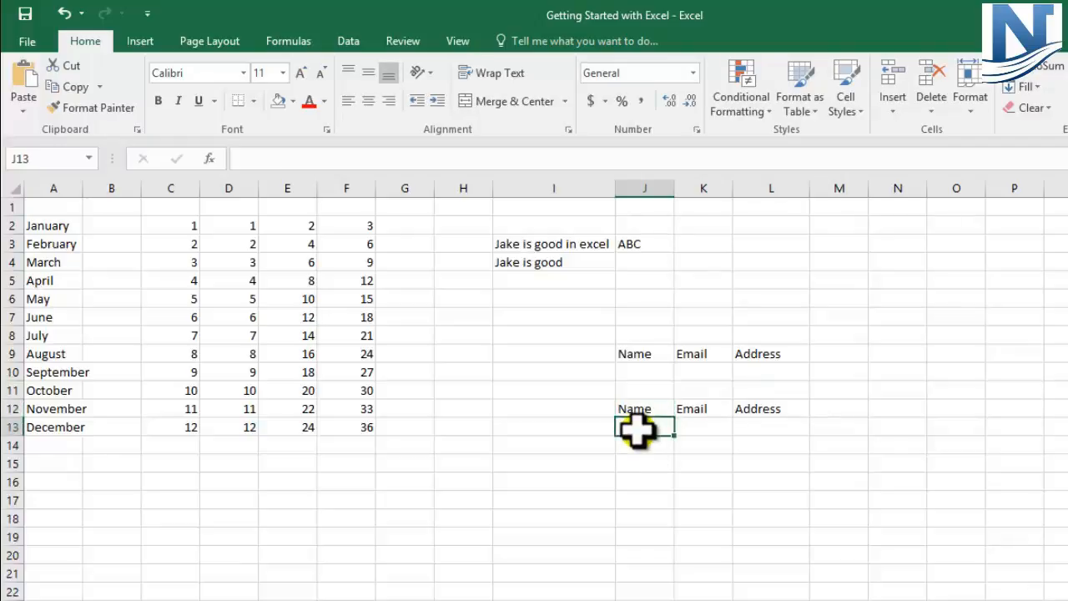
{"action": "left_click", "coordinate": [761, 426]}
{"action": "left_click", "coordinate": [648, 428]}
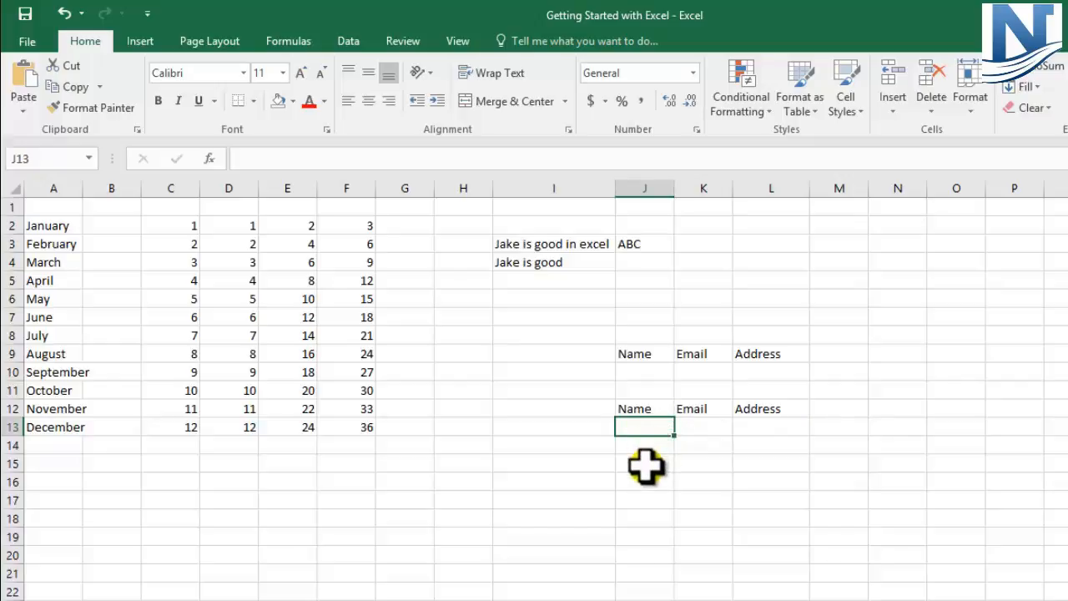
Enter 20 in cell J15 and (20) in cell J16, and check how the parenthesised number is stored
{"action": "left_click", "coordinate": [646, 464]}
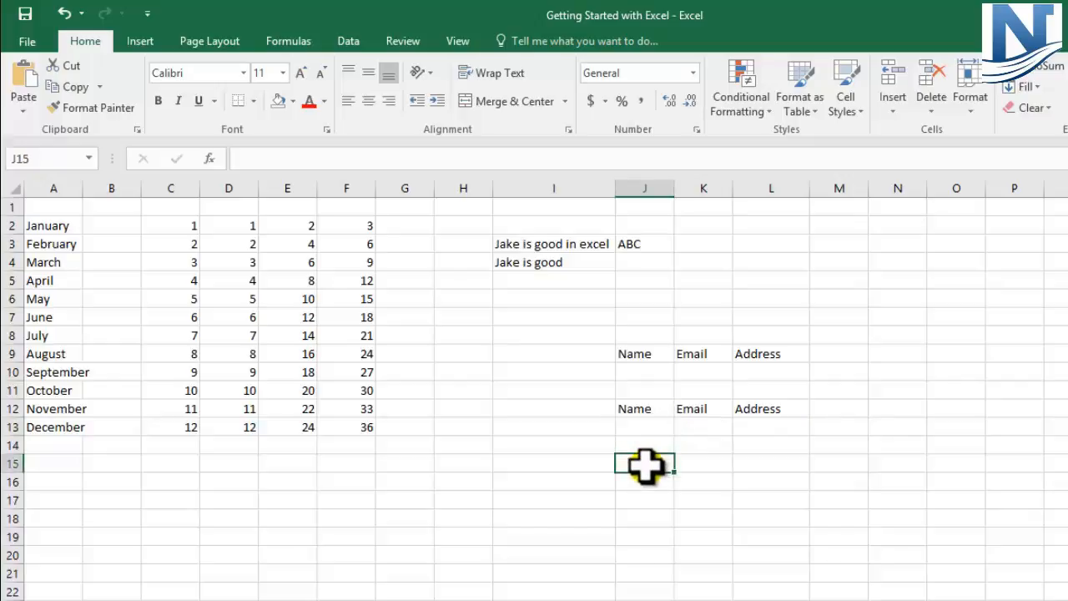
{"action": "type", "text": "20"}
{"action": "key", "text": "Return"}
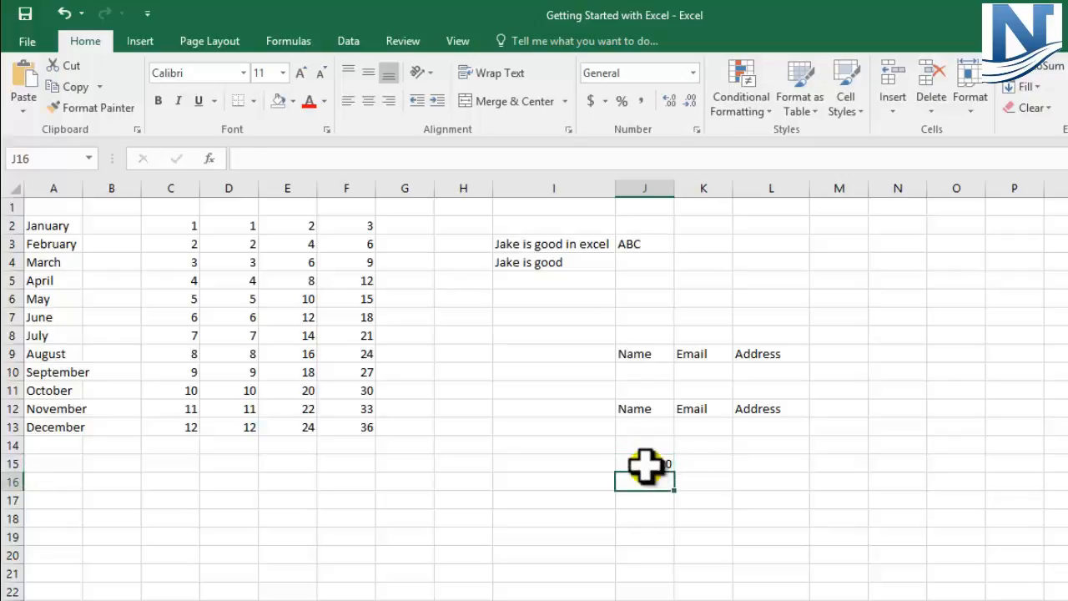
{"action": "type", "text": "("}
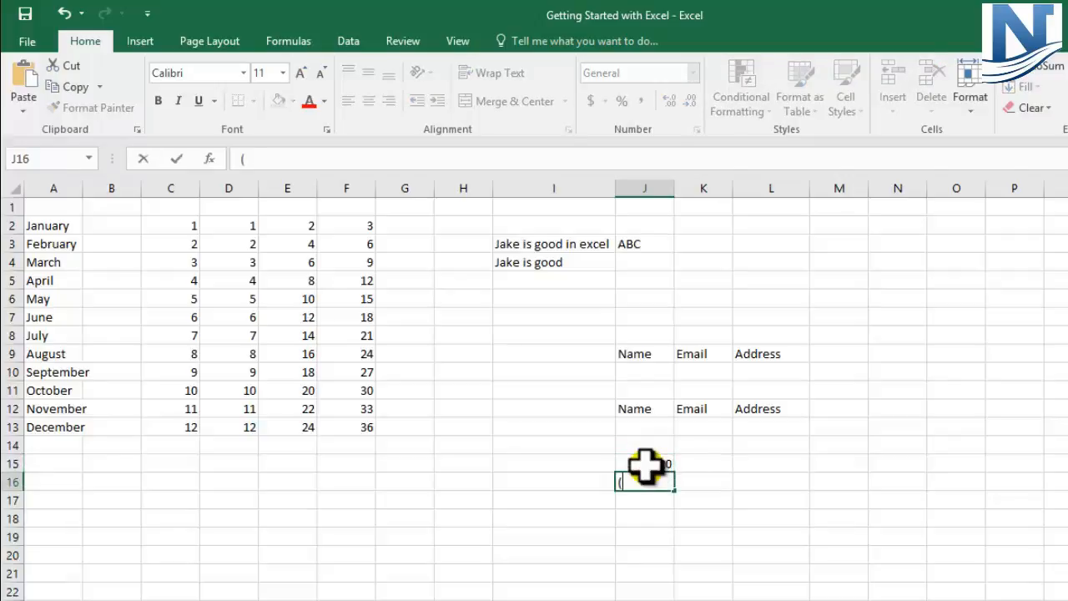
{"action": "type", "text": "20)"}
{"action": "key", "text": "Return"}
{"action": "left_click", "coordinate": [643, 482]}
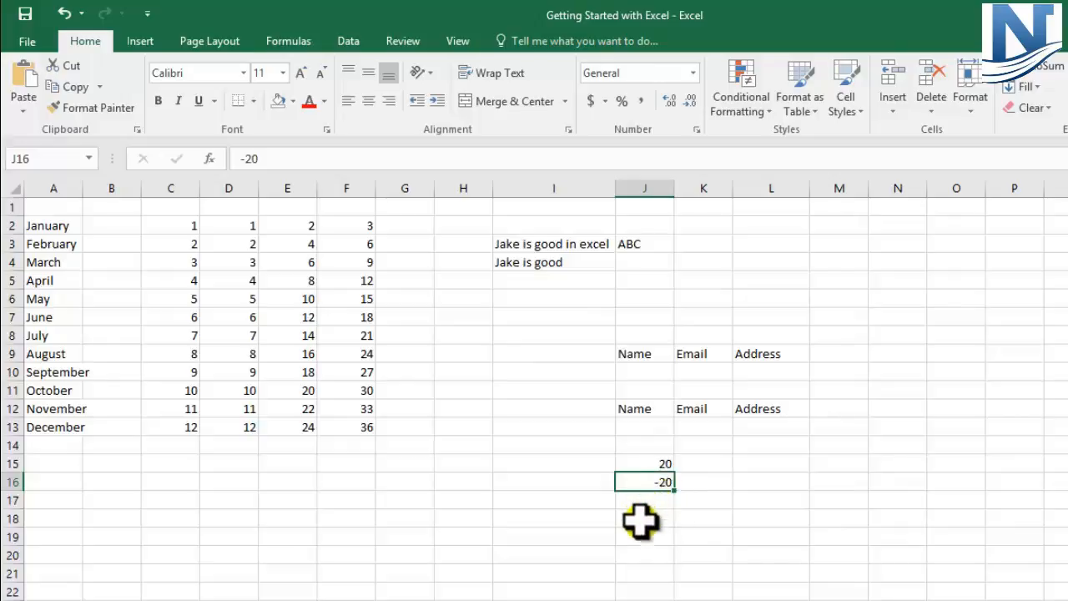
Enter the date 26/10/2015 in cell J18 and reselect the cell to check its content
{"action": "left_click", "coordinate": [641, 519]}
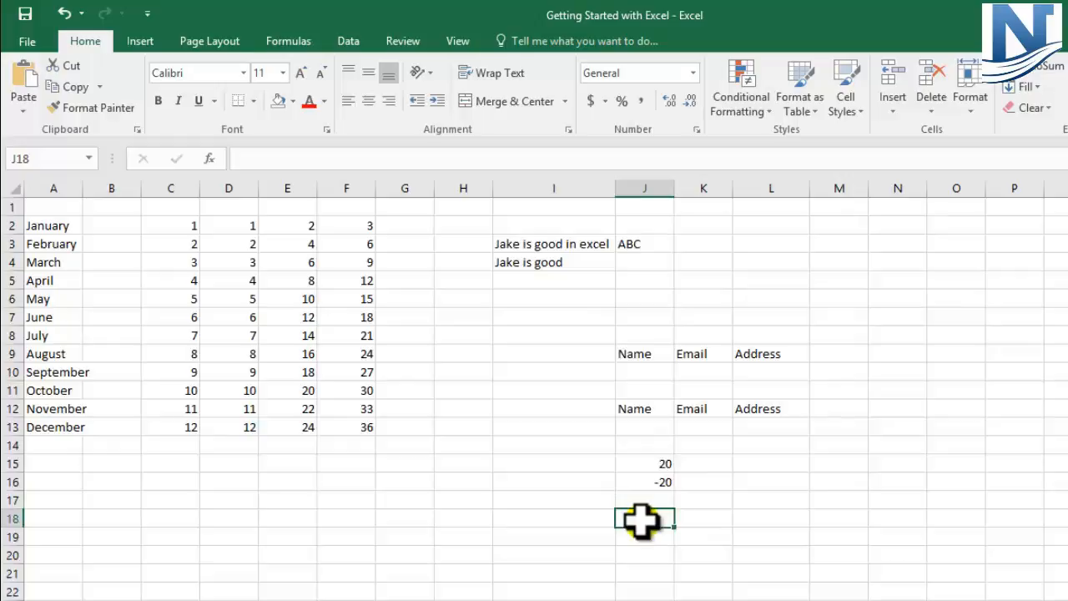
{"action": "type", "text": "26"}
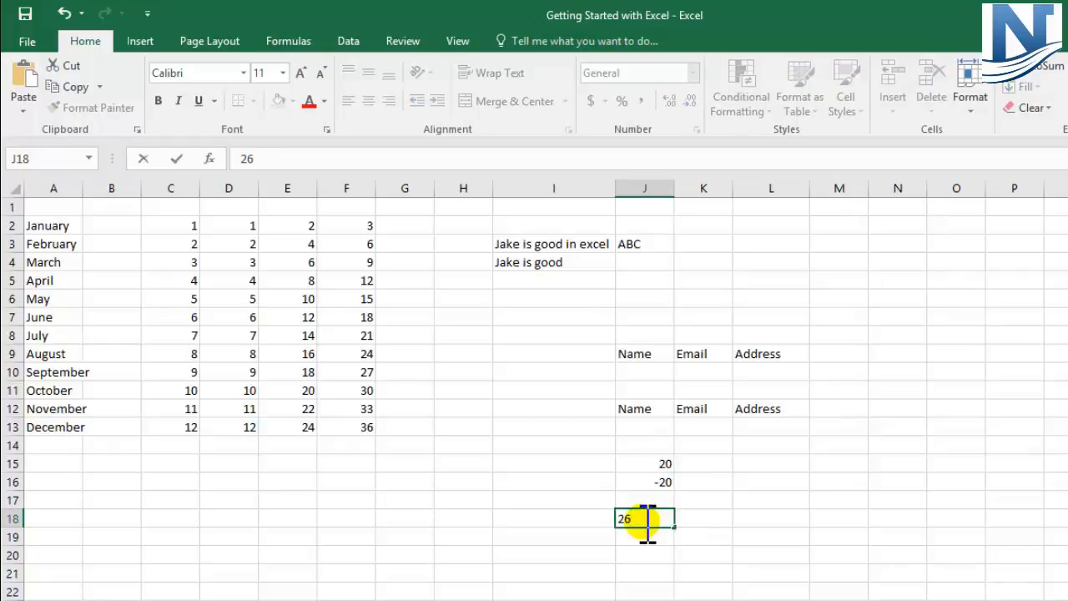
{"action": "type", "text": "/10/2015"}
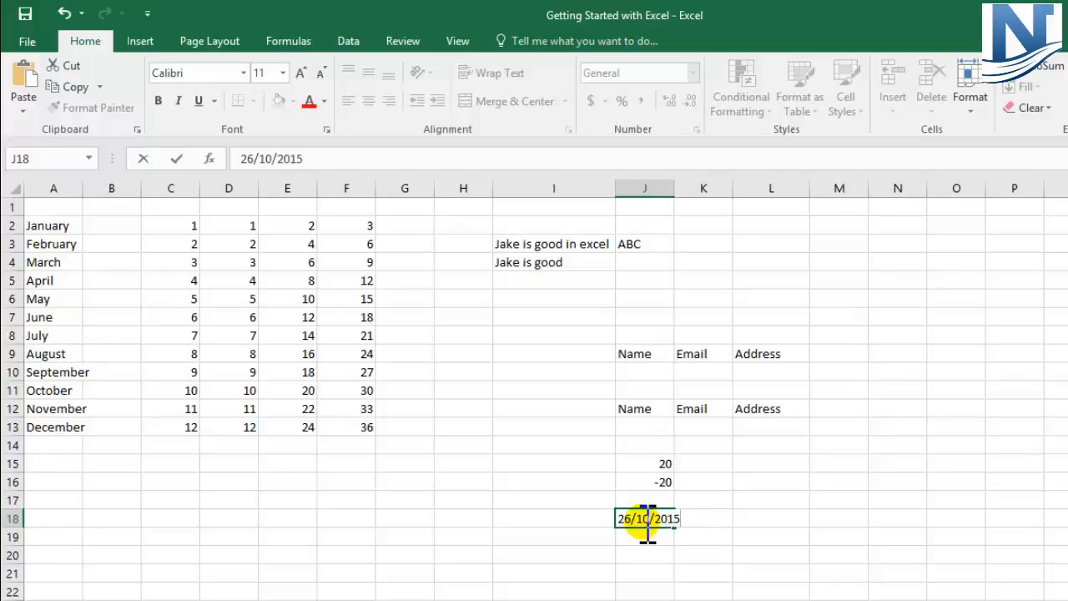
{"action": "key", "text": "Return"}
{"action": "left_click", "coordinate": [643, 519]}
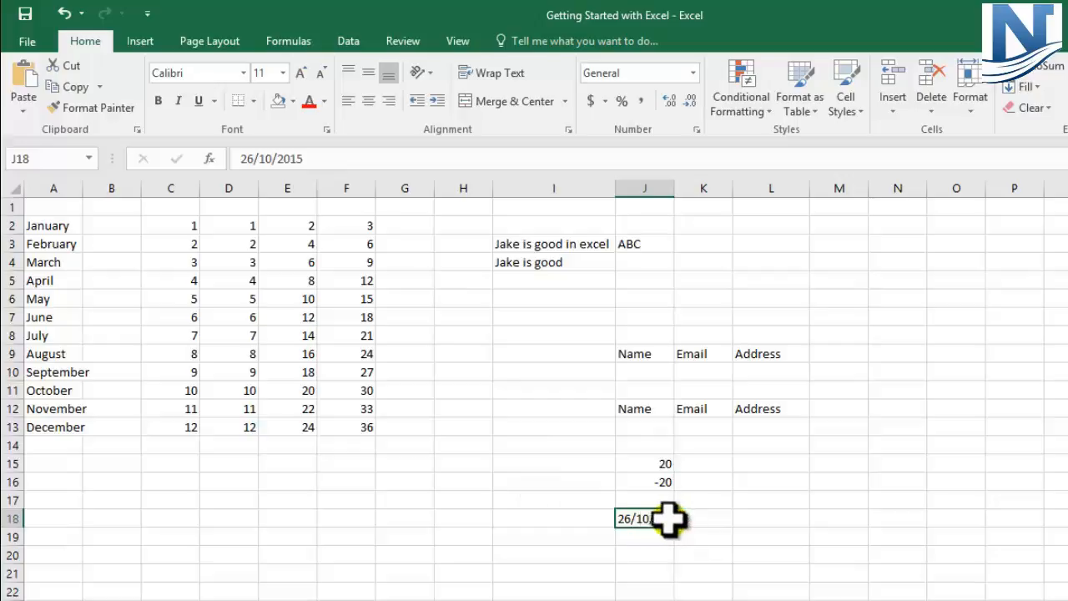
Enter the time 12:00 in cell L18 and check its stored value alongside the date in row 18
{"action": "left_click", "coordinate": [764, 519]}
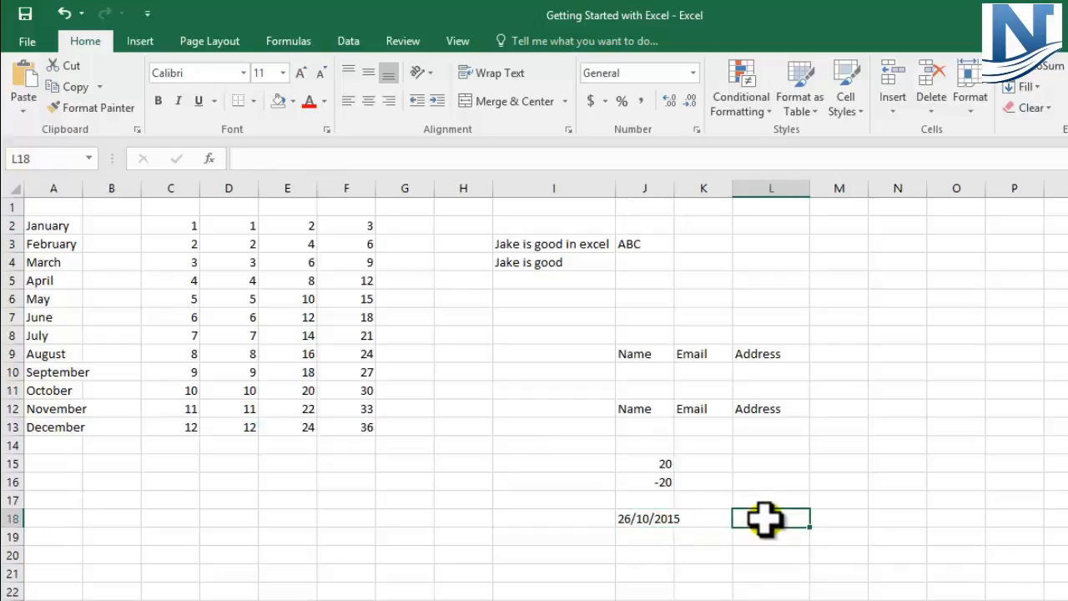
{"action": "type", "text": "12"}
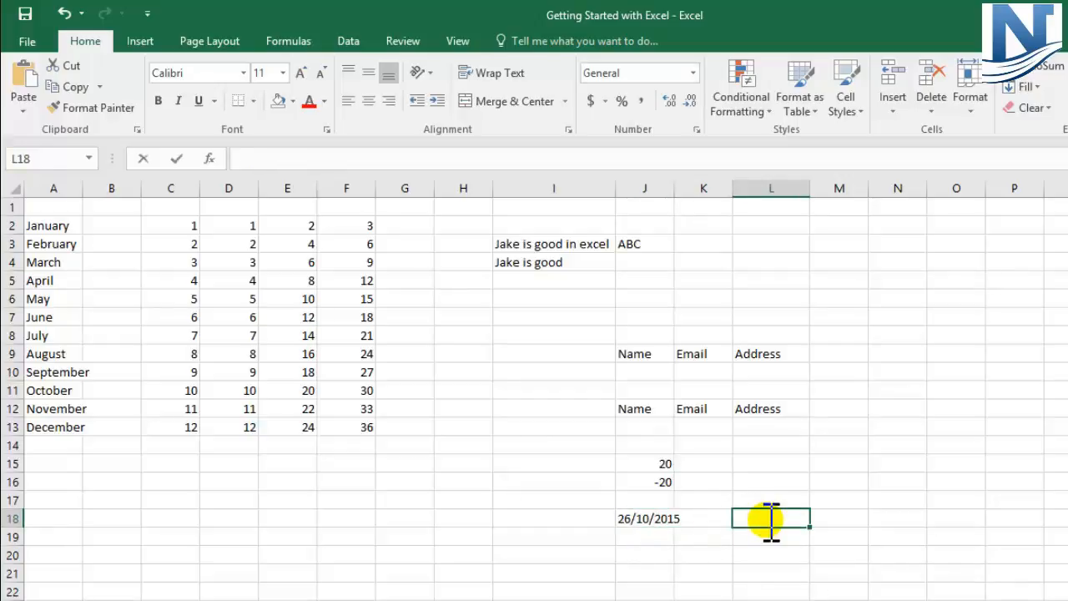
{"action": "type", "text": ":"}
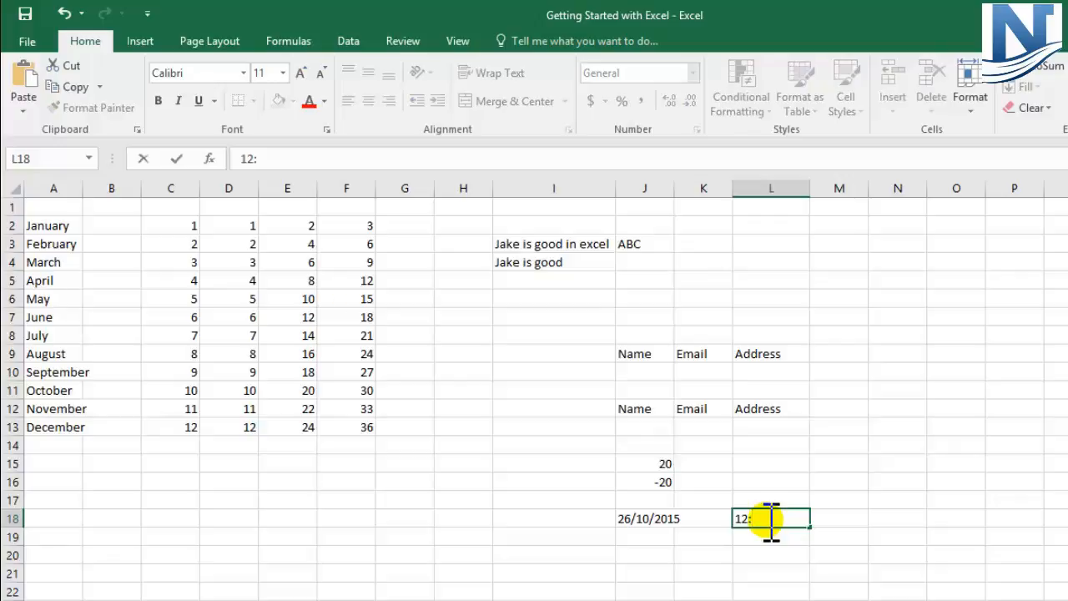
{"action": "type", "text": "00"}
{"action": "key", "text": "Return"}
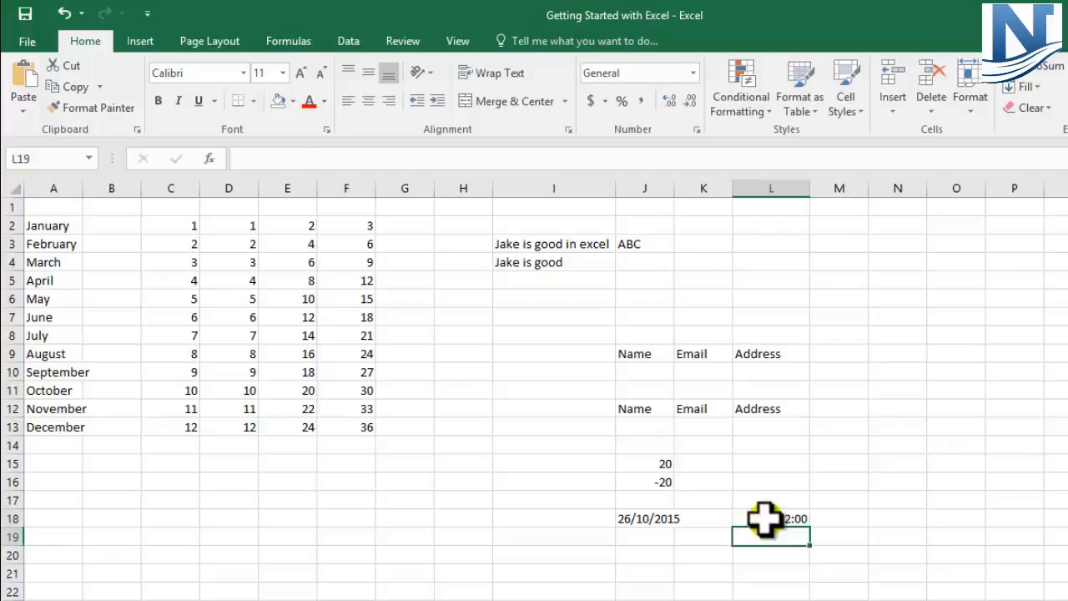
{"action": "left_click", "coordinate": [759, 517]}
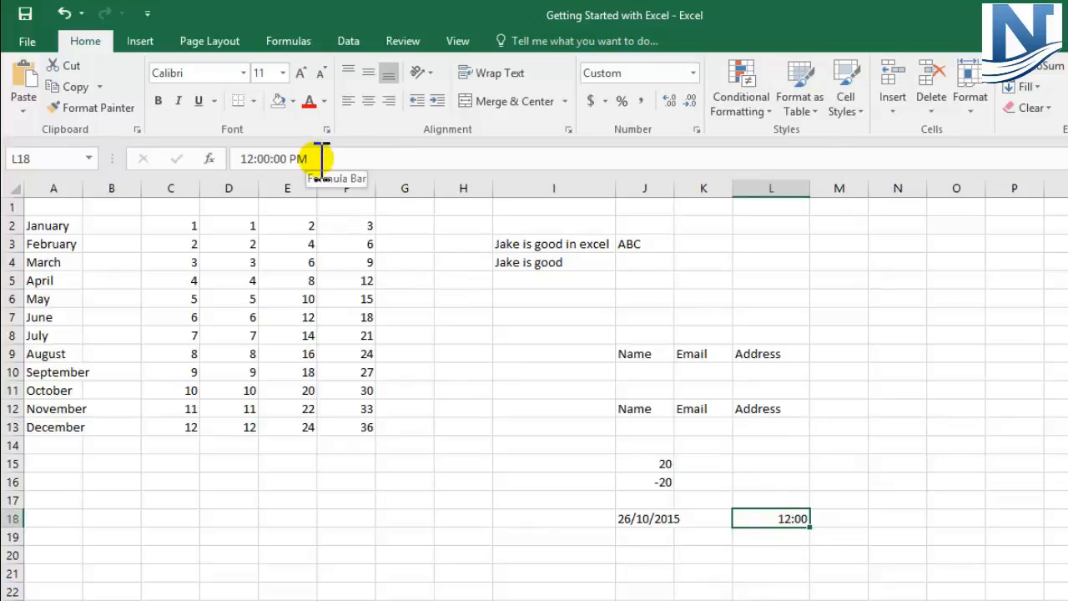
{"action": "left_click", "coordinate": [776, 541]}
{"action": "left_click", "coordinate": [763, 517]}
{"action": "left_click", "coordinate": [667, 518]}
{"action": "left_click", "coordinate": [756, 511]}
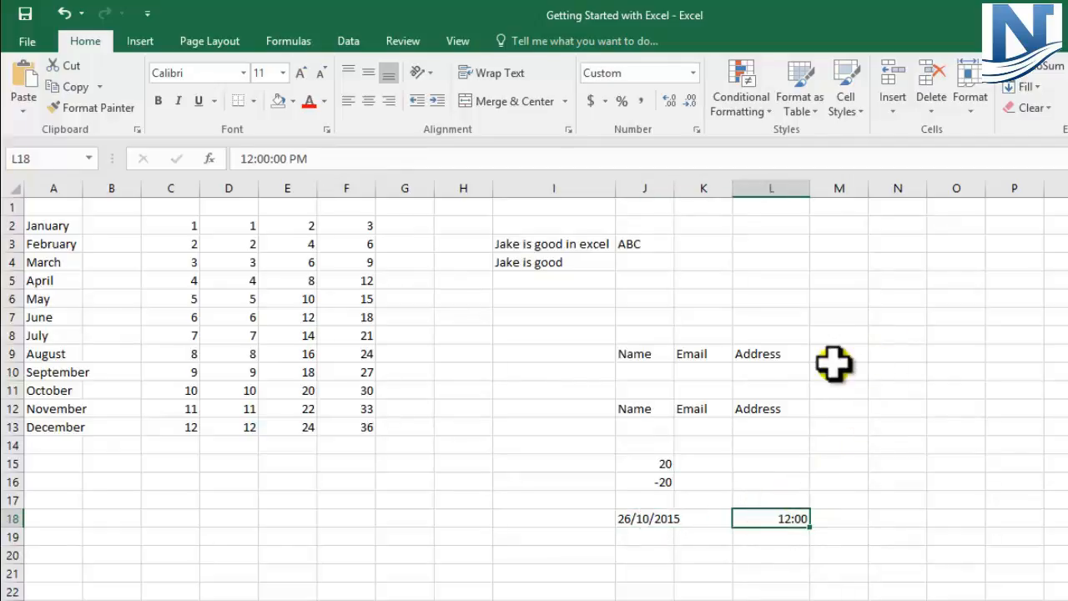
Enter 1/9 in cell N3 without a leading zero and check how the entry is interpreted
{"action": "left_click", "coordinate": [892, 241]}
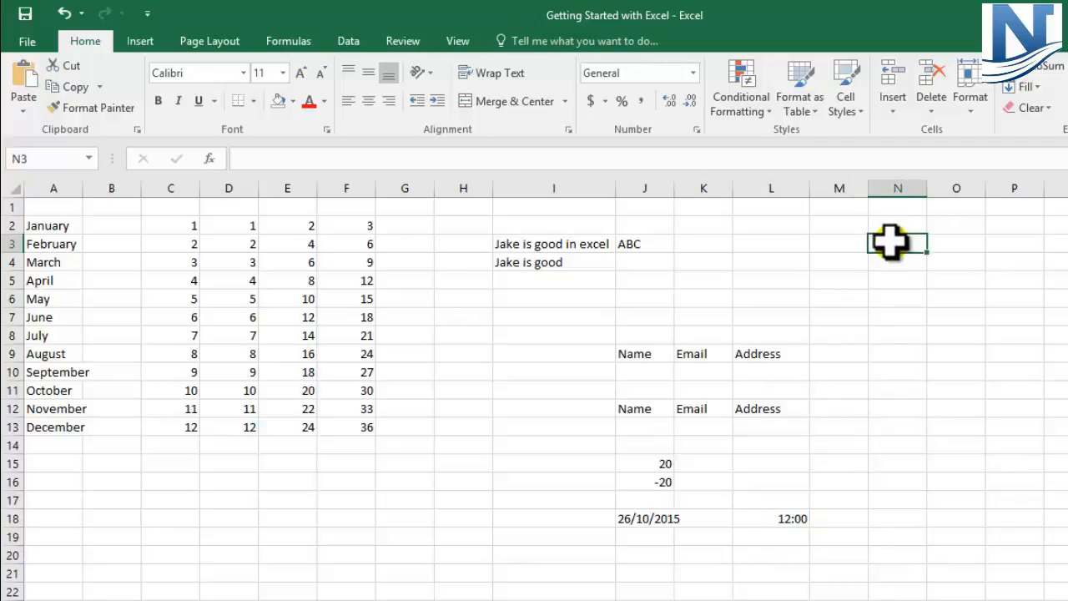
{"action": "type", "text": "1/"}
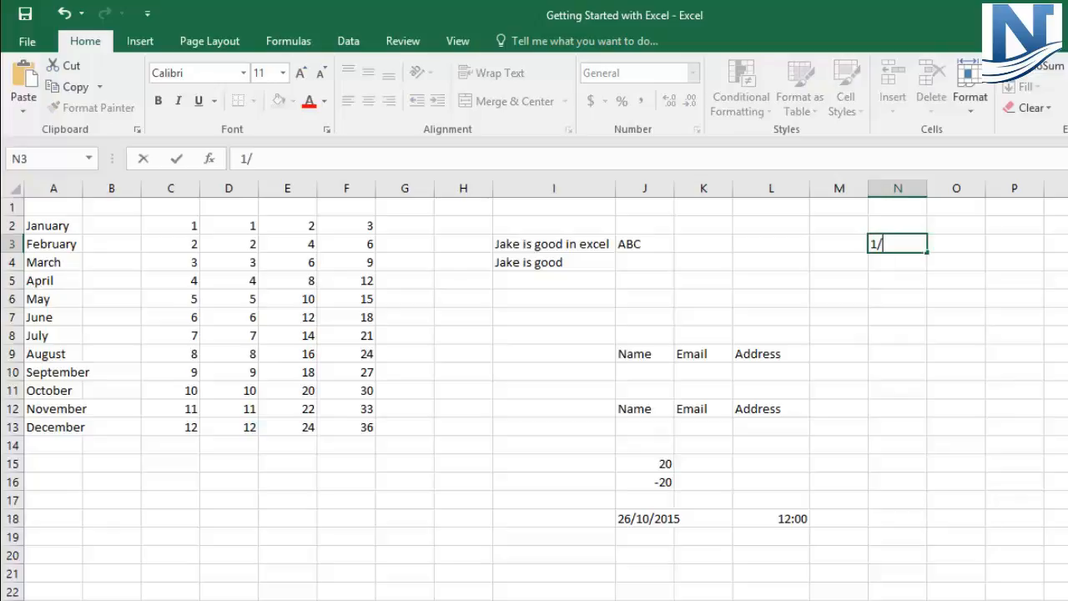
{"action": "type", "text": "9"}
{"action": "key", "text": "Return"}
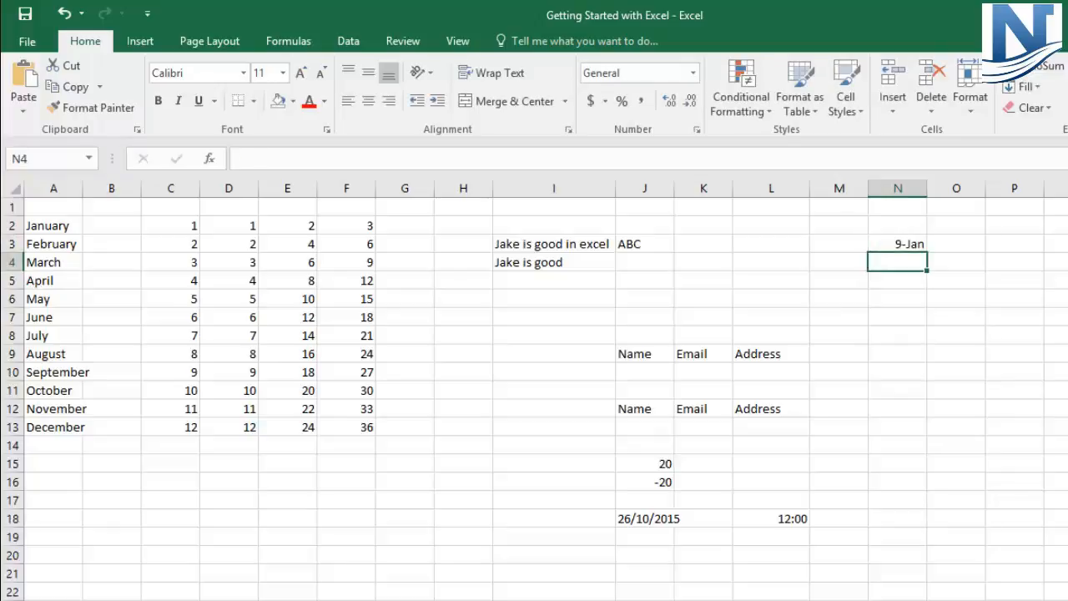
{"action": "left_click", "coordinate": [888, 244]}
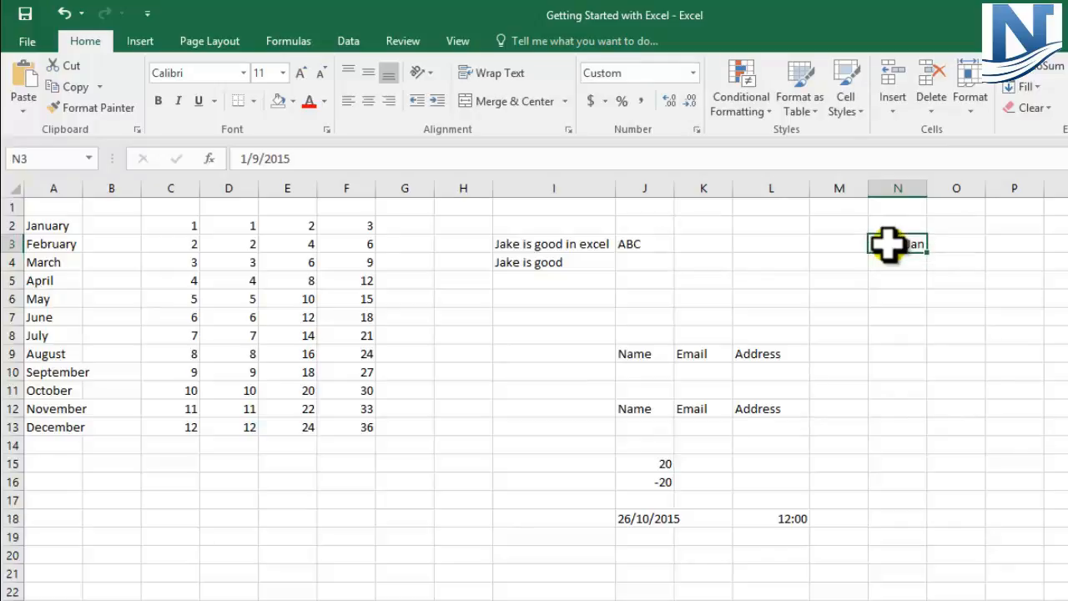
Enter 1/2 in cell N5 without a leading zero and inspect its stored value
{"action": "left_click", "coordinate": [895, 280]}
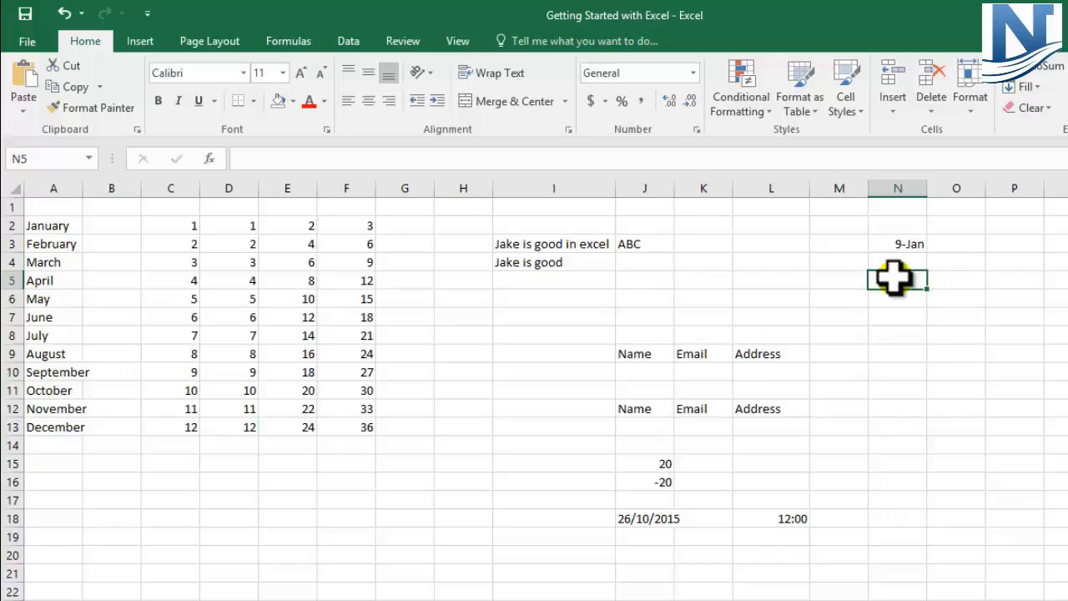
{"action": "type", "text": "1/2"}
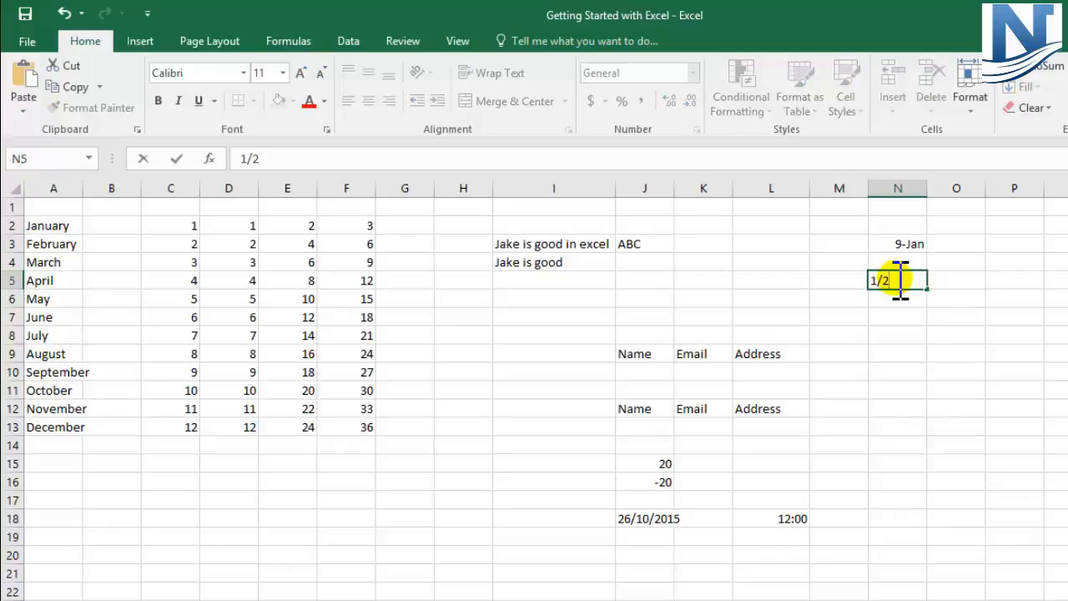
{"action": "key", "text": "Return"}
{"action": "left_click", "coordinate": [896, 280]}
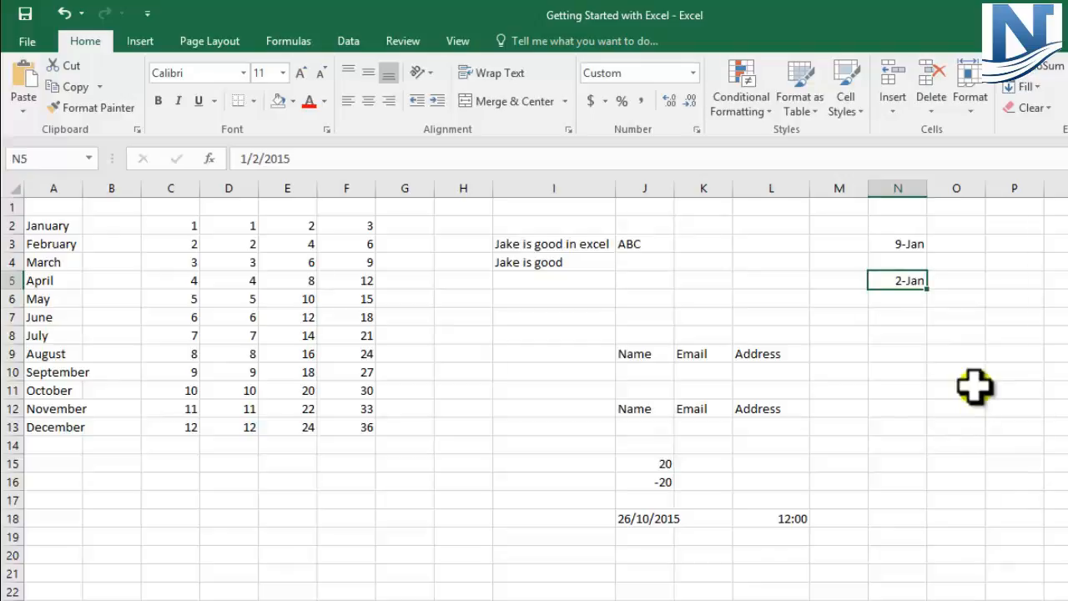
Enter one ninth as a true fraction in cell O3 as 0 1/9, and check its stored value
{"action": "left_click", "coordinate": [958, 243]}
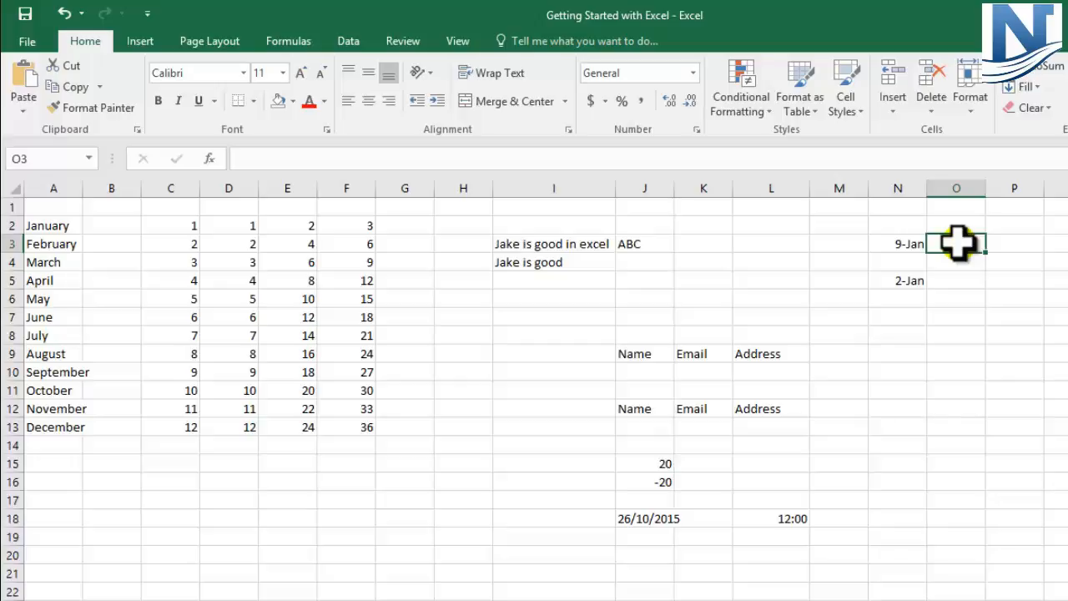
{"action": "type", "text": "0"}
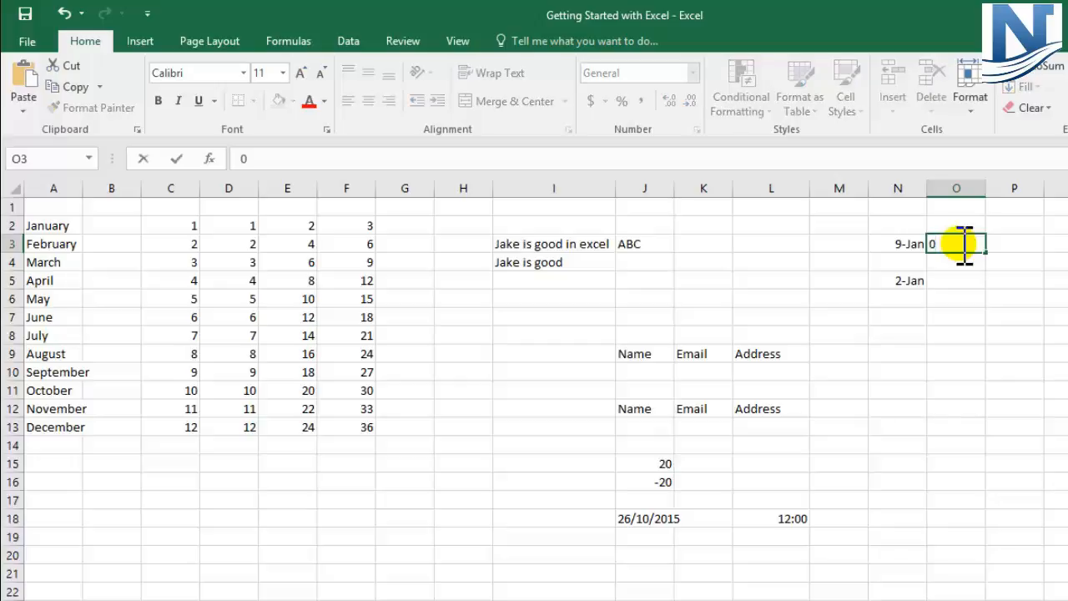
{"action": "type", "text": " 1/9"}
{"action": "key", "text": "Return"}
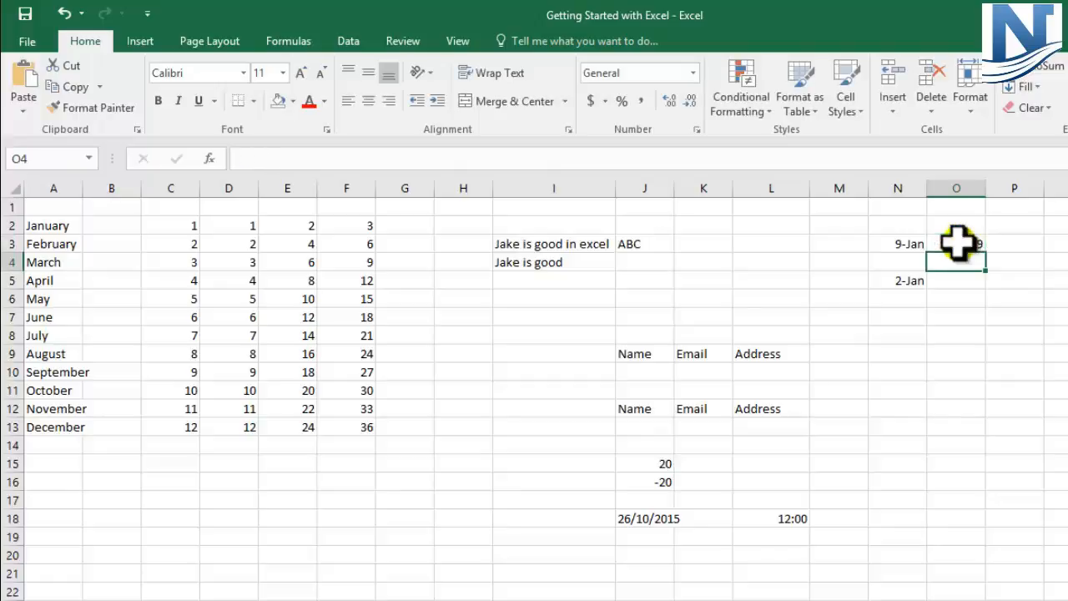
{"action": "left_click", "coordinate": [956, 242]}
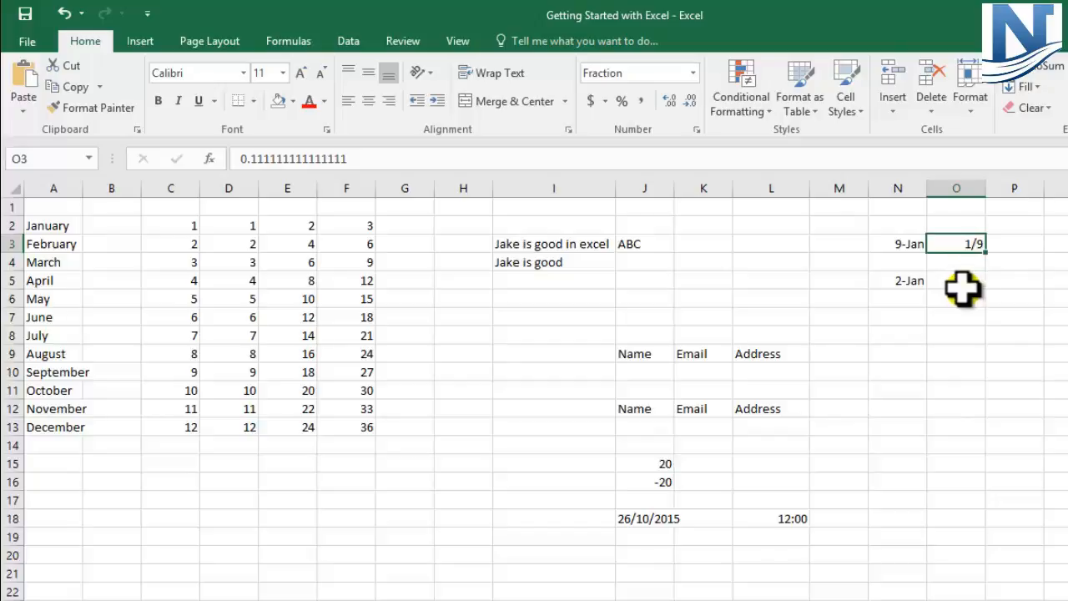
Enter one half as a true fraction in cell O5 as 0 1/2, and check its stored value
{"action": "left_click", "coordinate": [968, 281]}
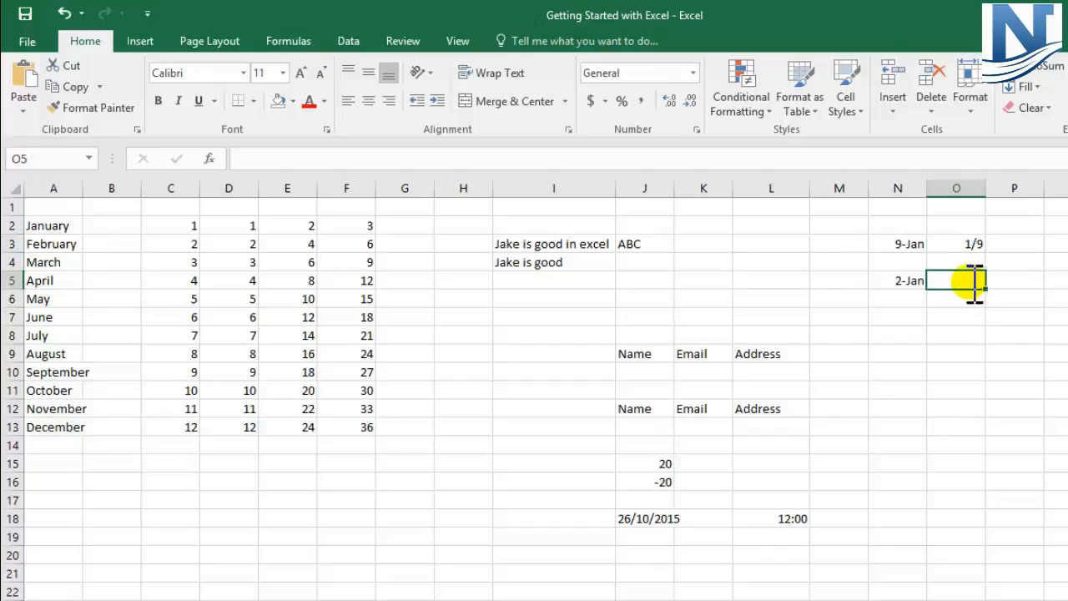
{"action": "type", "text": "0 1/2"}
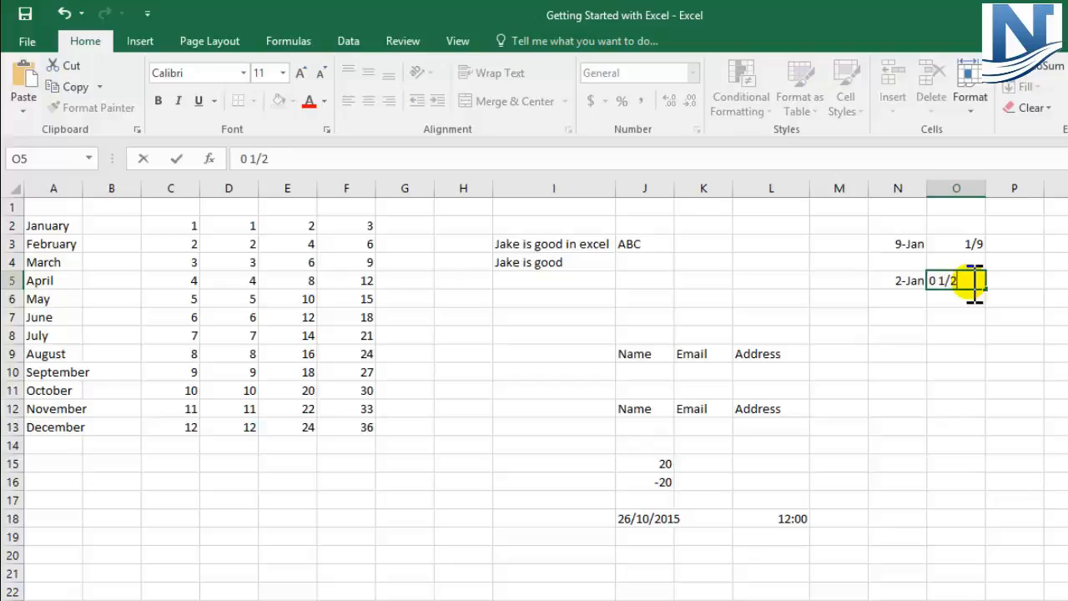
{"action": "key", "text": "Return"}
{"action": "key", "text": "Up"}
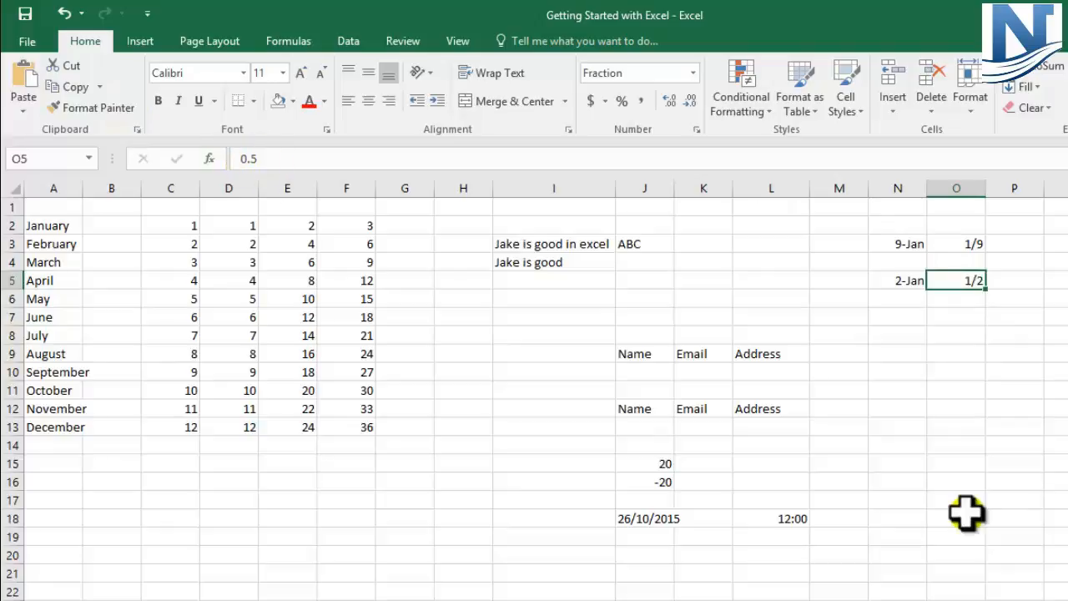
Enter the mixed fraction 2 1/4 in cell O7 and check its decimal value before leaving the cell
{"action": "left_click", "coordinate": [947, 321]}
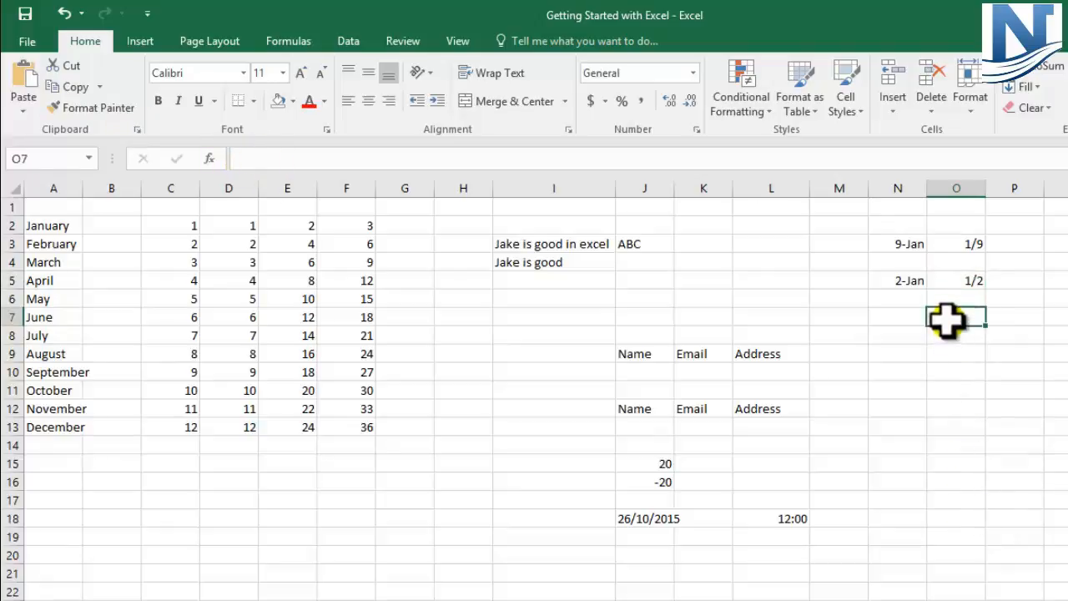
{"action": "double_click", "coordinate": [951, 321]}
{"action": "type", "text": "2"}
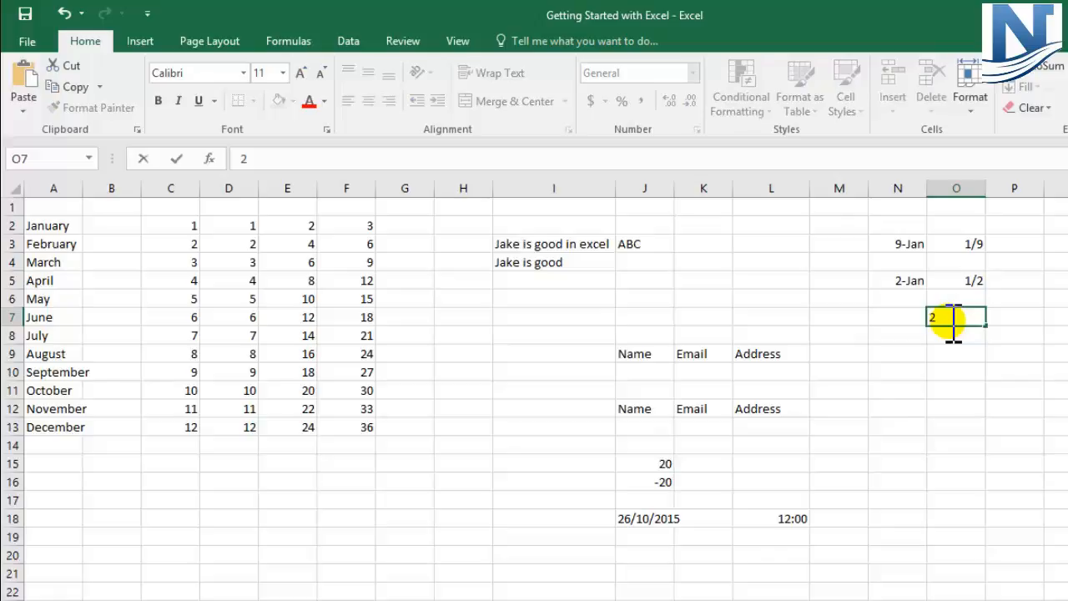
{"action": "type", "text": " 1/4"}
{"action": "key", "text": "Return"}
{"action": "left_click", "coordinate": [943, 321]}
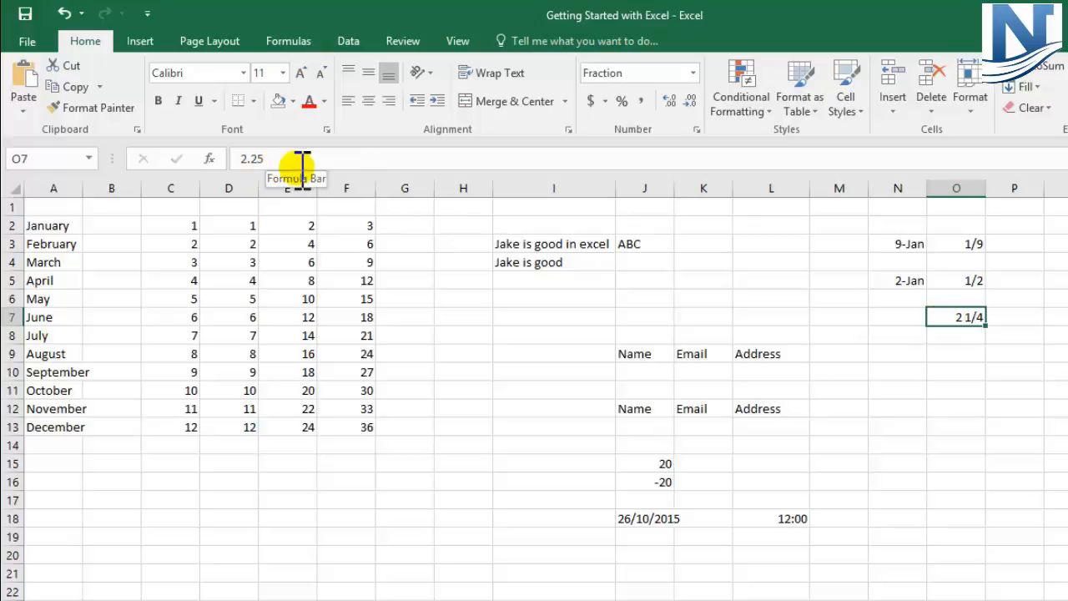
{"action": "left_click", "coordinate": [1005, 331]}
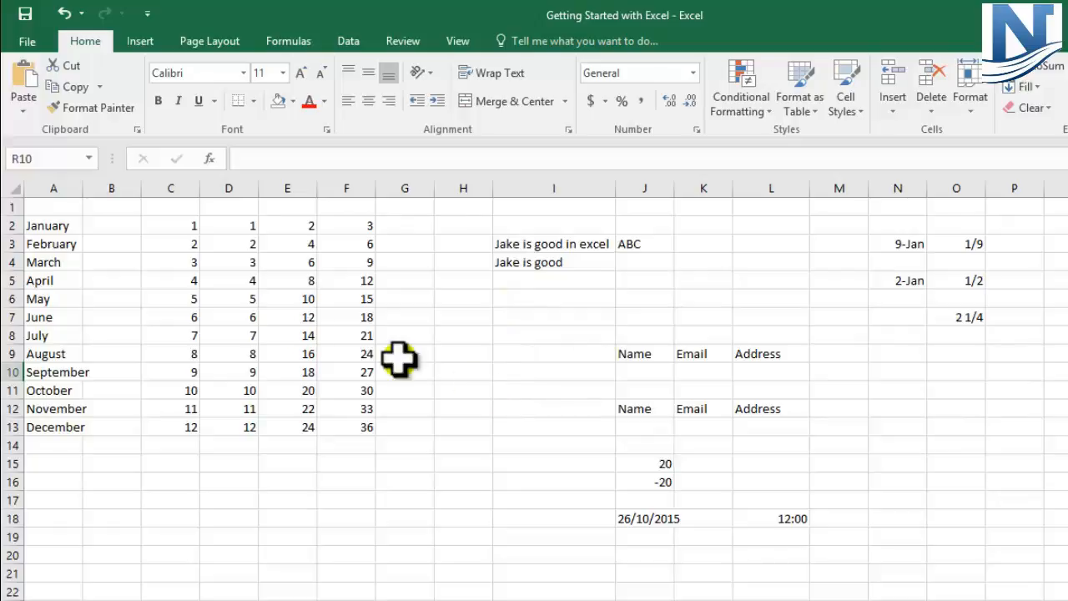
Review the entered data: months in A2:A13, number series in C2:F13, the header area, the date and time cells, and the range N3:O8
{"action": "left_click_drag", "start_coordinate": [35, 223], "coordinate": [48, 425]}
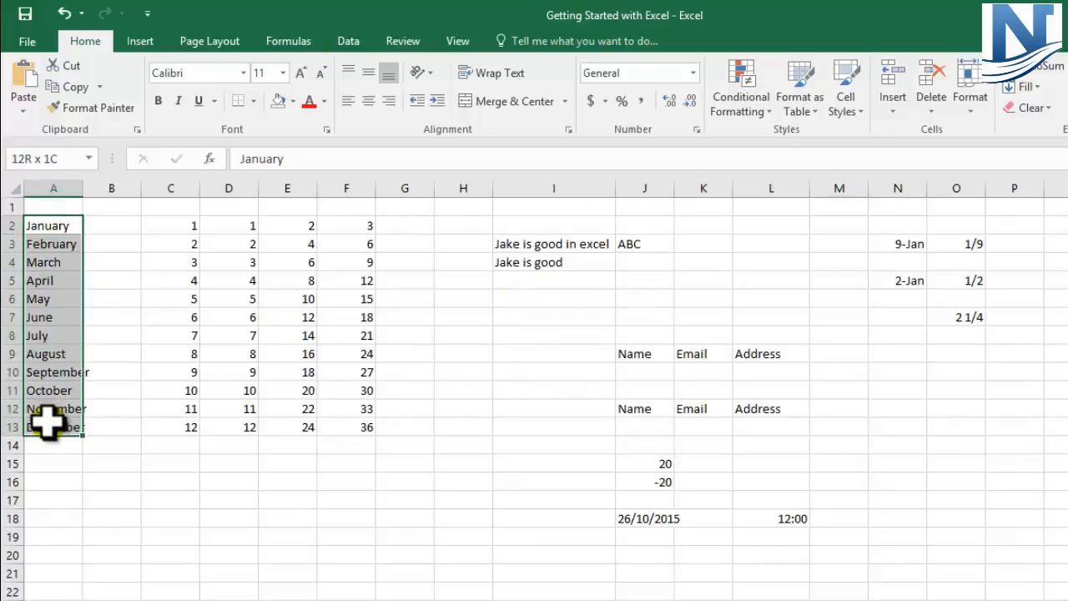
{"action": "left_click_drag", "start_coordinate": [167, 225], "coordinate": [350, 428]}
{"action": "left_click", "coordinate": [641, 372]}
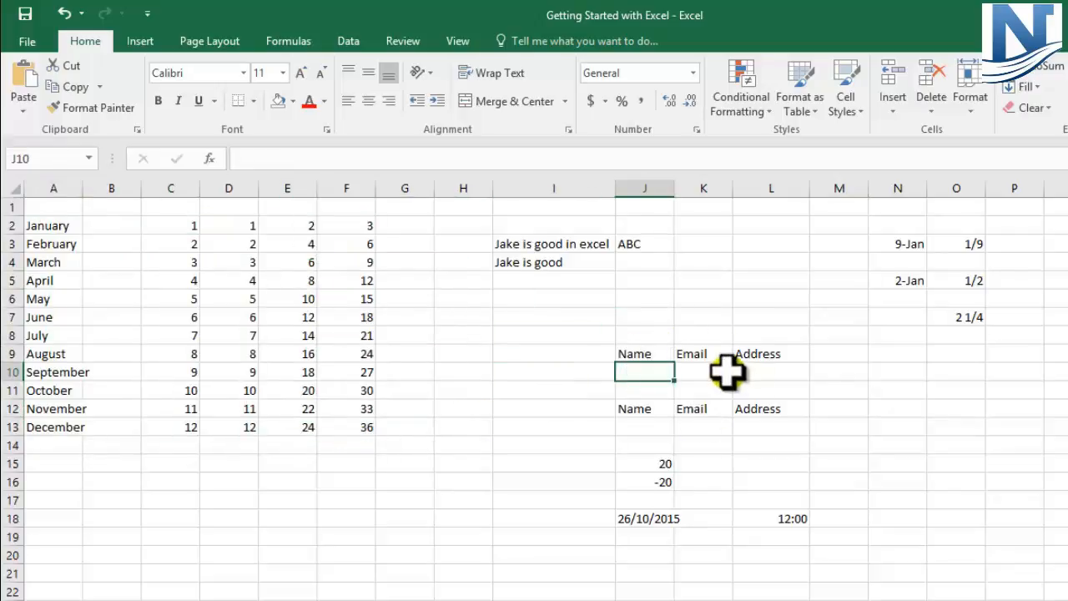
{"action": "left_click", "coordinate": [693, 373]}
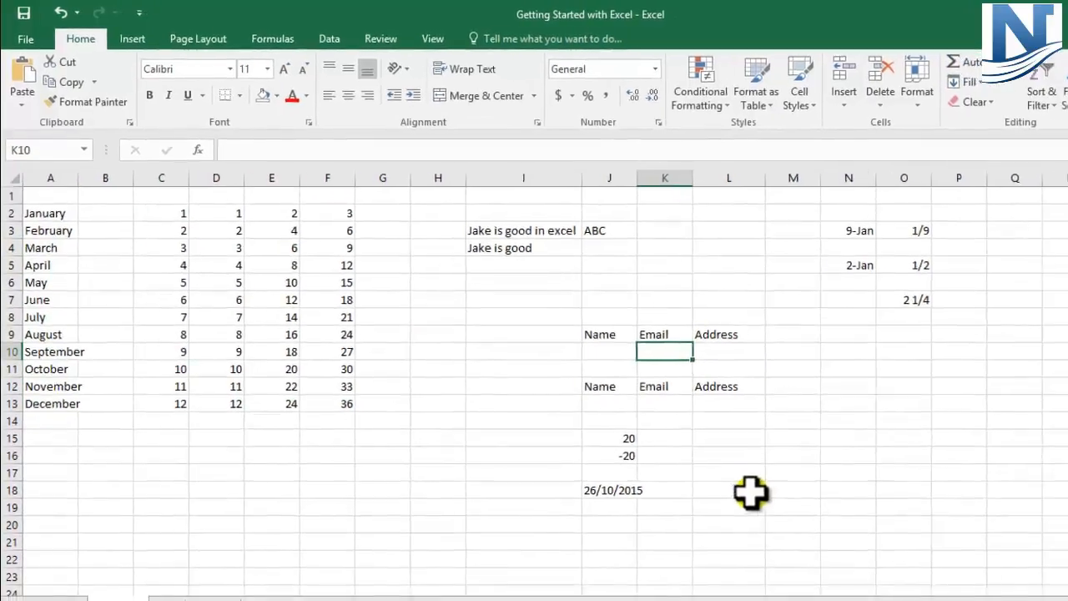
{"action": "left_click", "coordinate": [776, 518]}
{"action": "left_click", "coordinate": [574, 459]}
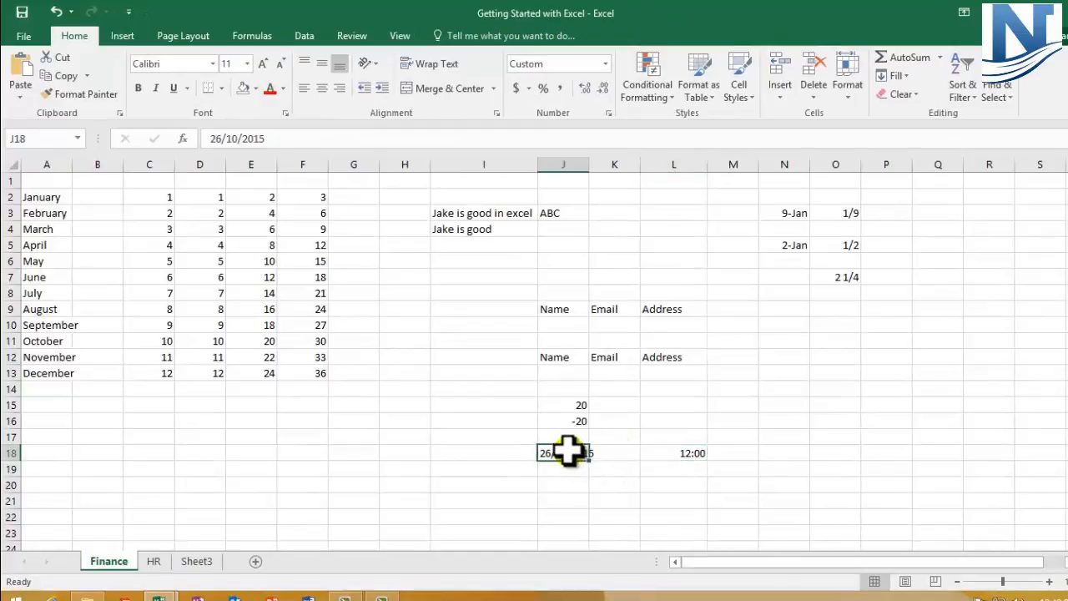
{"action": "left_click_drag", "start_coordinate": [784, 213], "coordinate": [831, 292]}
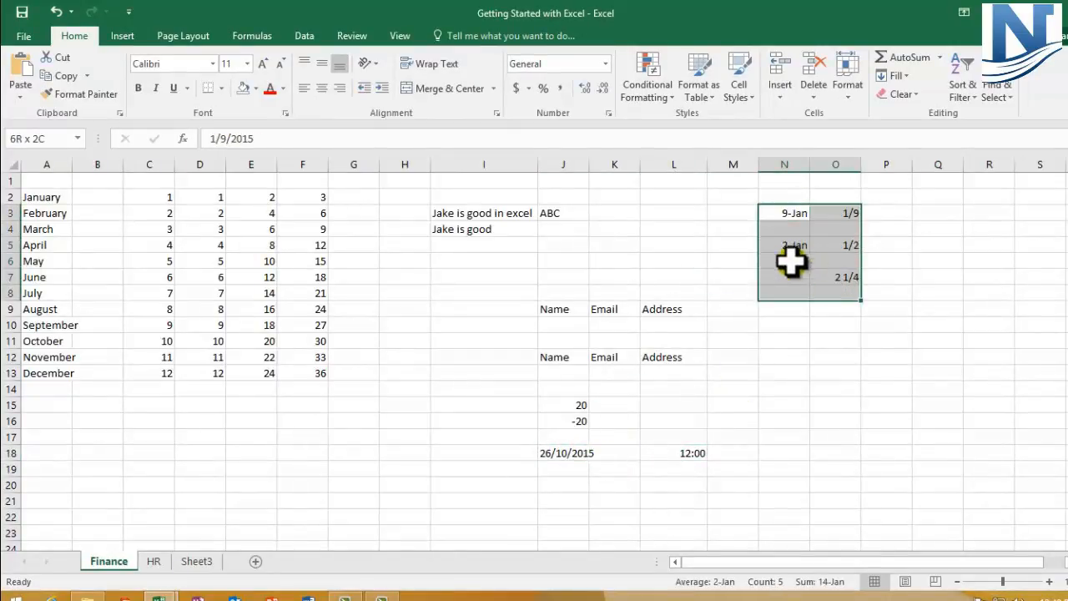